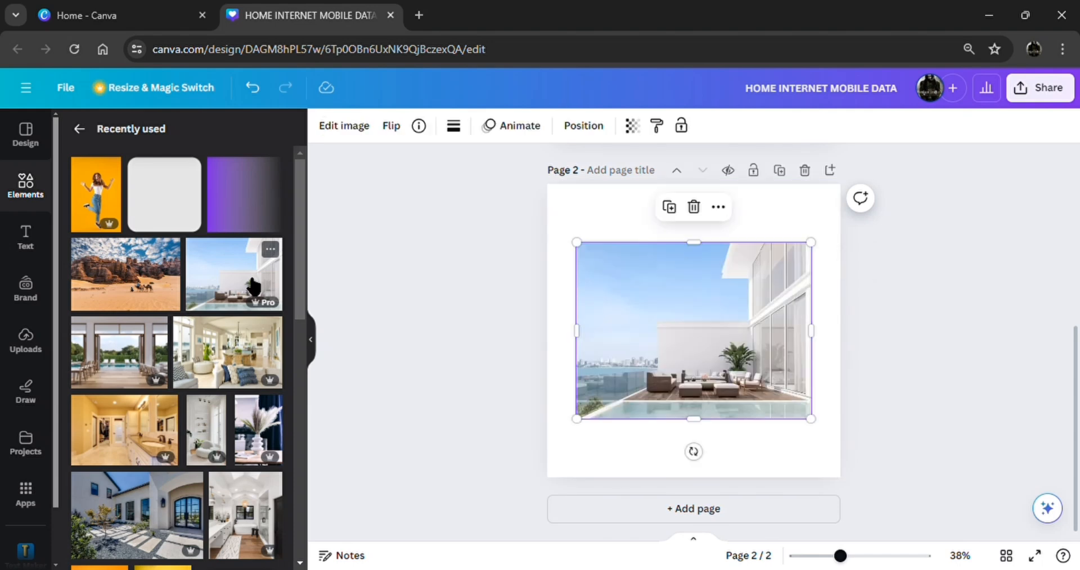
Step: Flip the terrace photo on page 2 horizontally and set it as the page background
left_click(392, 126)
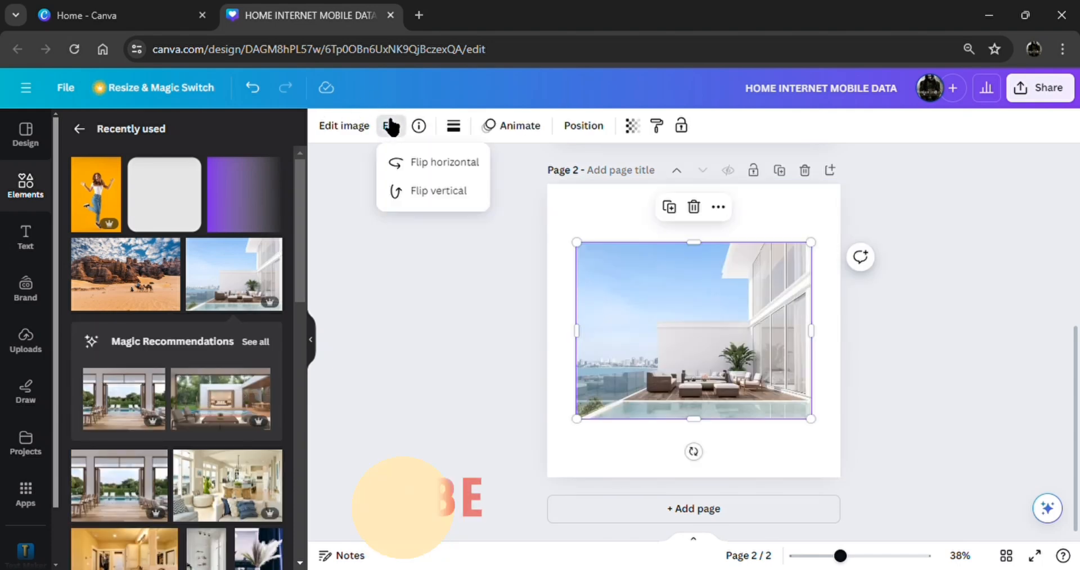
left_click(395, 162)
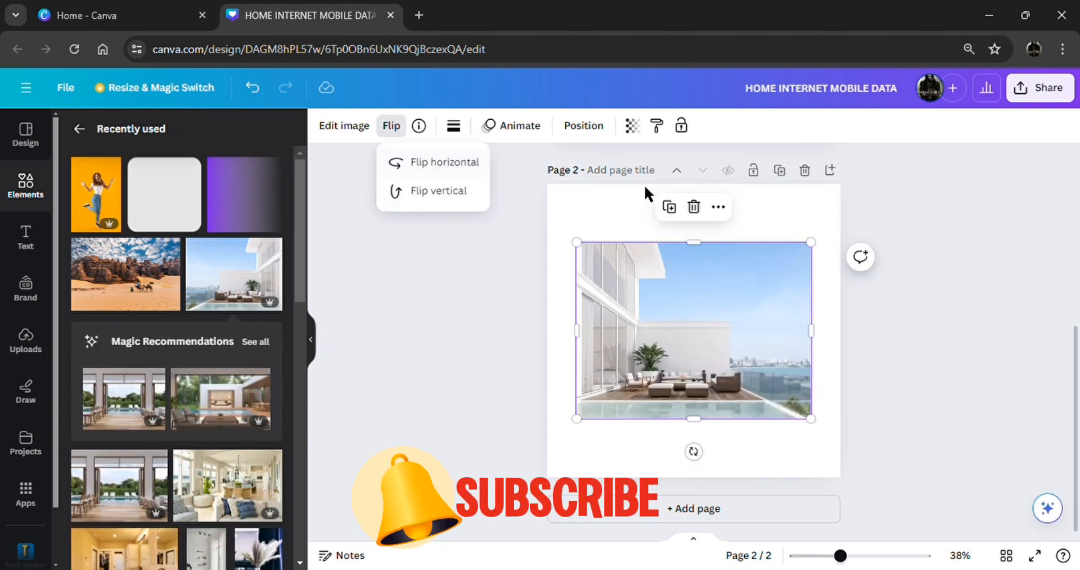
left_click(719, 207)
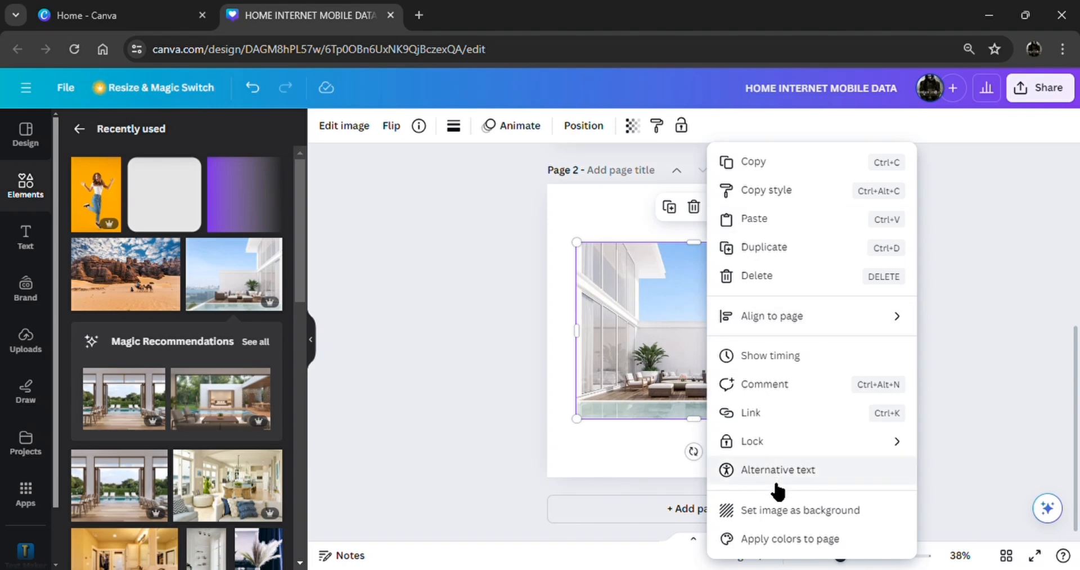
left_click(778, 509)
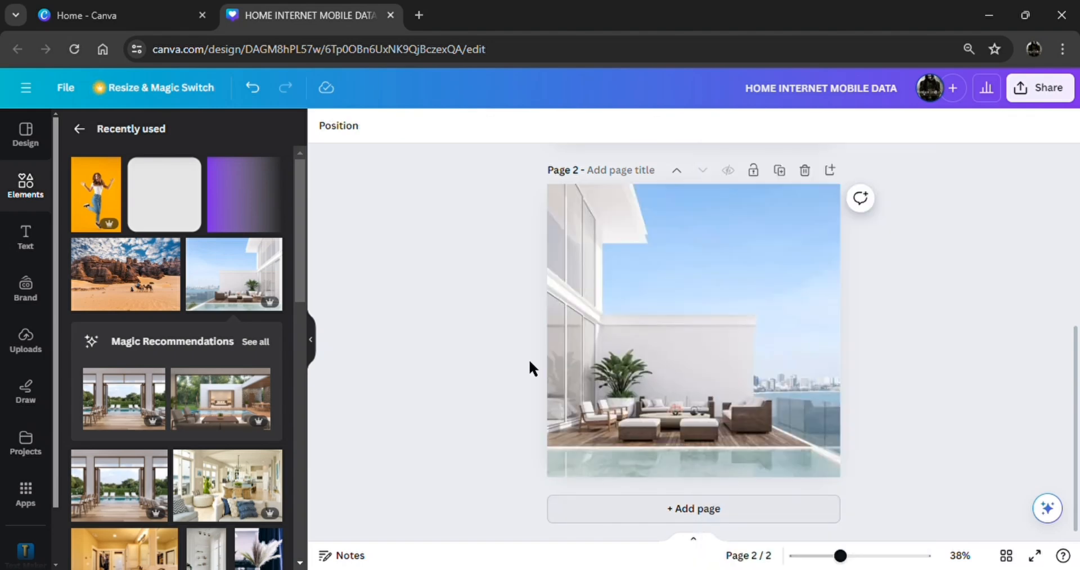
Step: Add an upright smartphone from the Smartphones category of the Mockups app and enlarge it over the terrace background
left_click(25, 552)
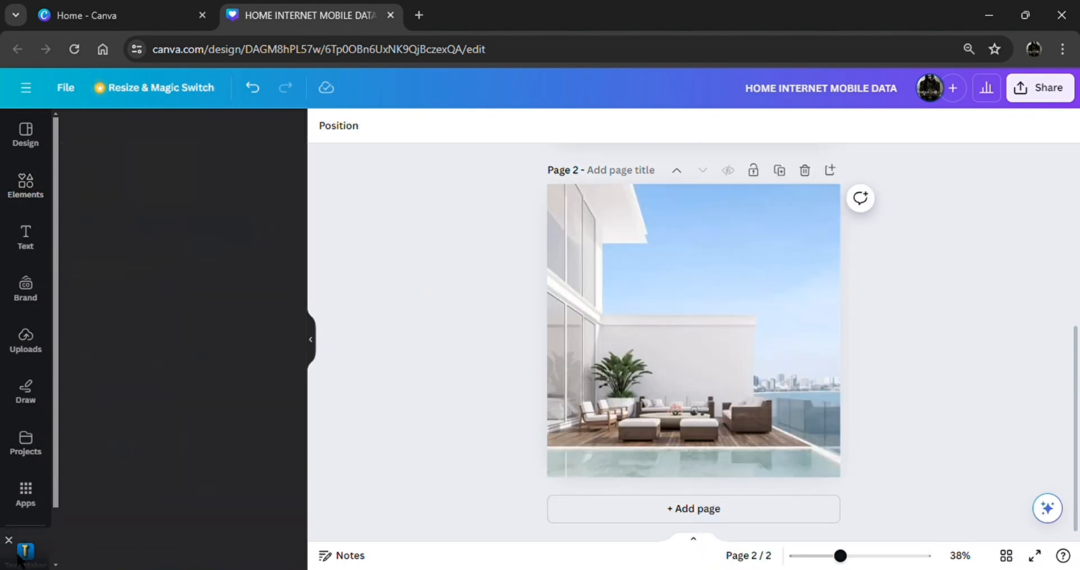
left_click(34, 505)
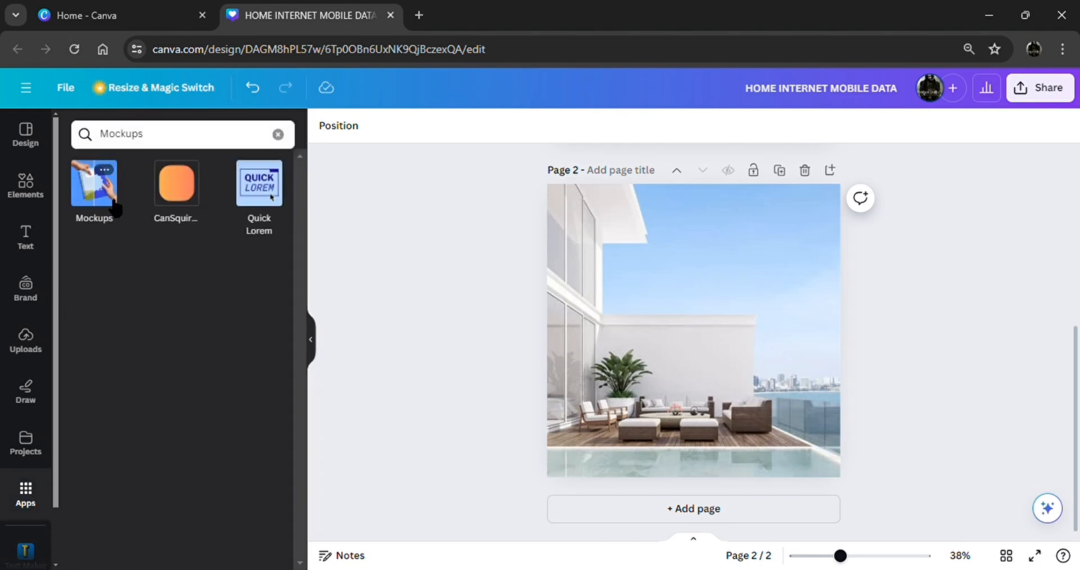
left_click(111, 195)
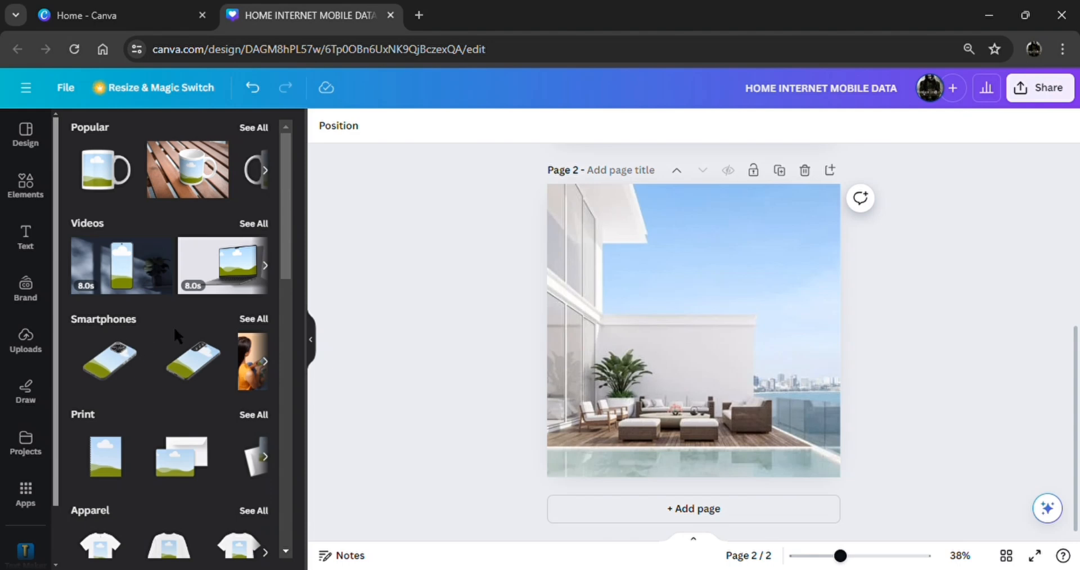
left_click(254, 322)
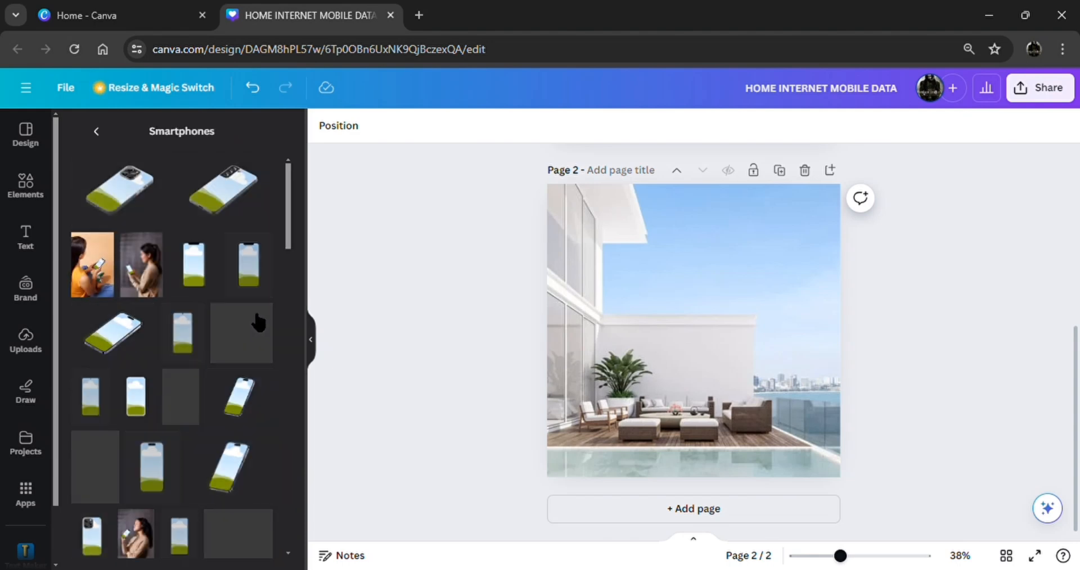
scroll(236, 301, "down", 5)
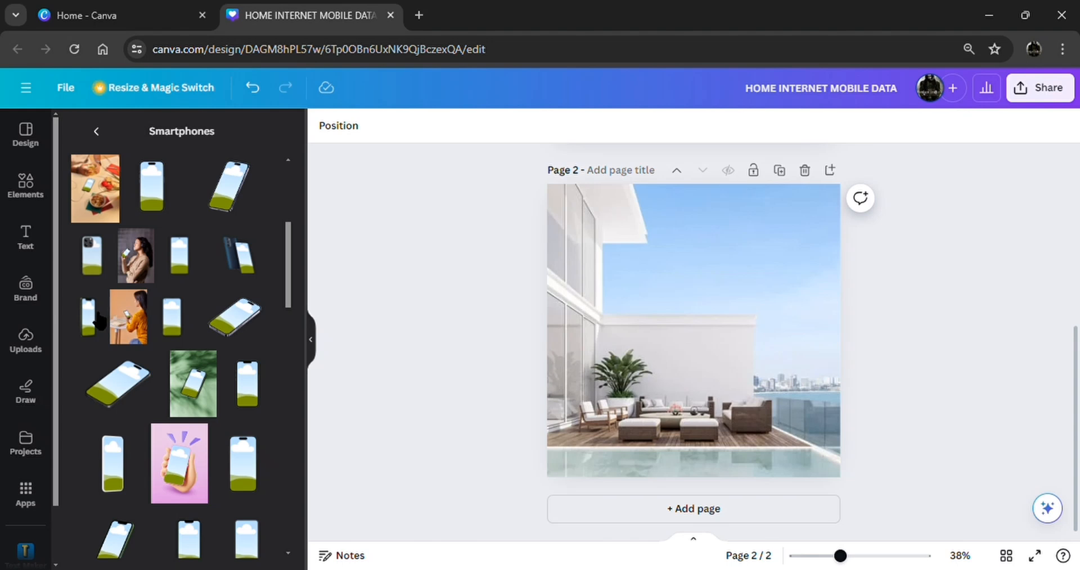
left_click(98, 319)
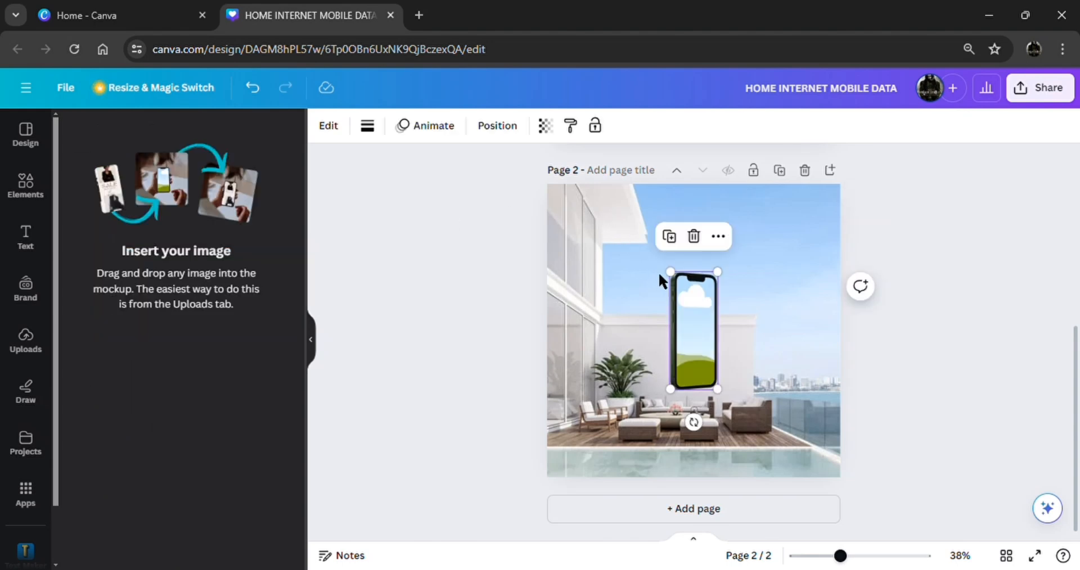
left_click_drag(671, 272, 625, 242)
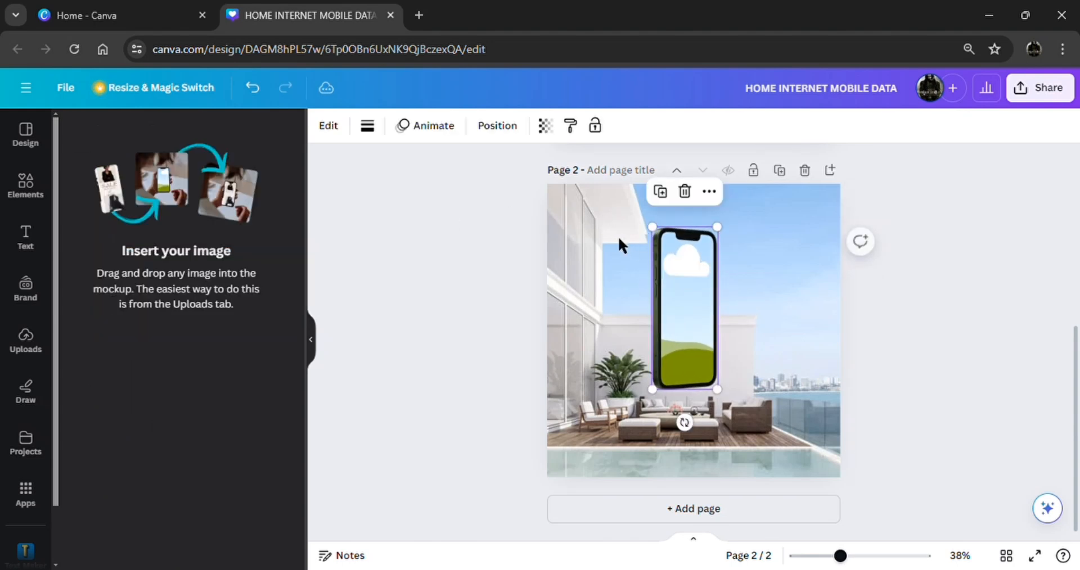
Step: Insert the recently used desert rock photo with camels into the smartphone mockup
left_click(34, 196)
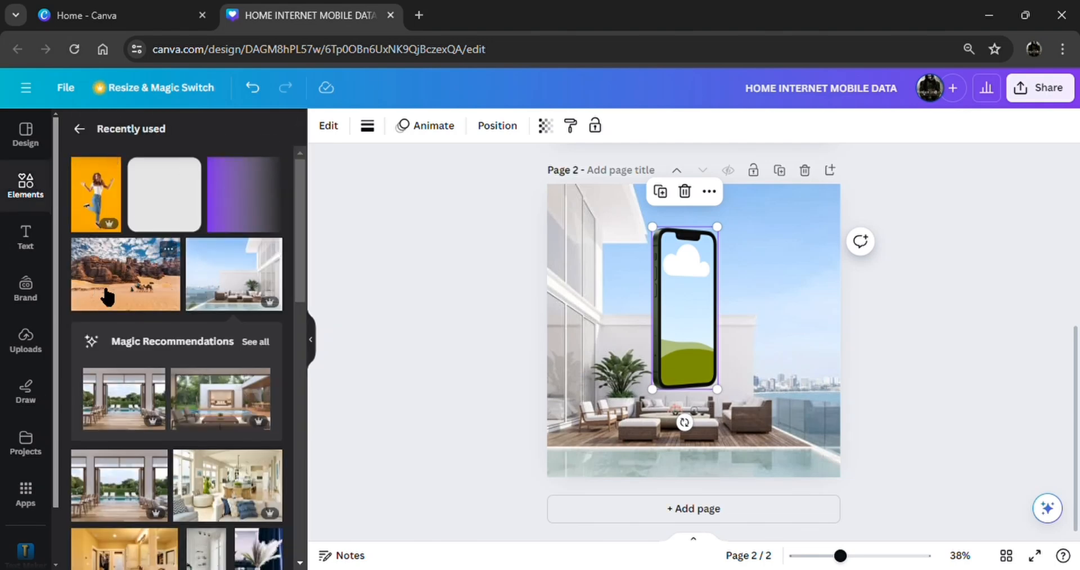
left_click(131, 295)
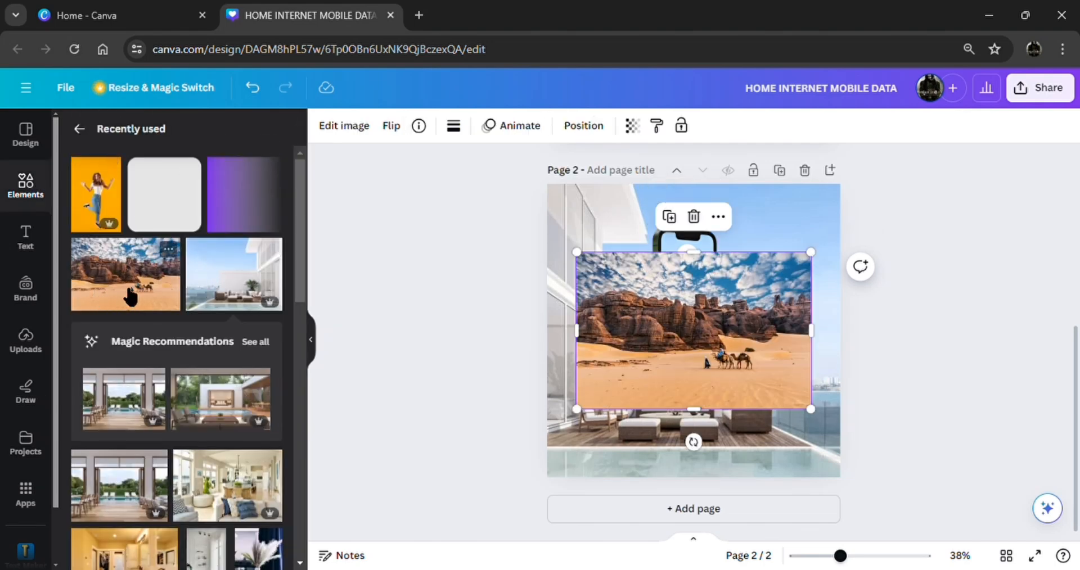
left_click_drag(710, 340, 702, 326)
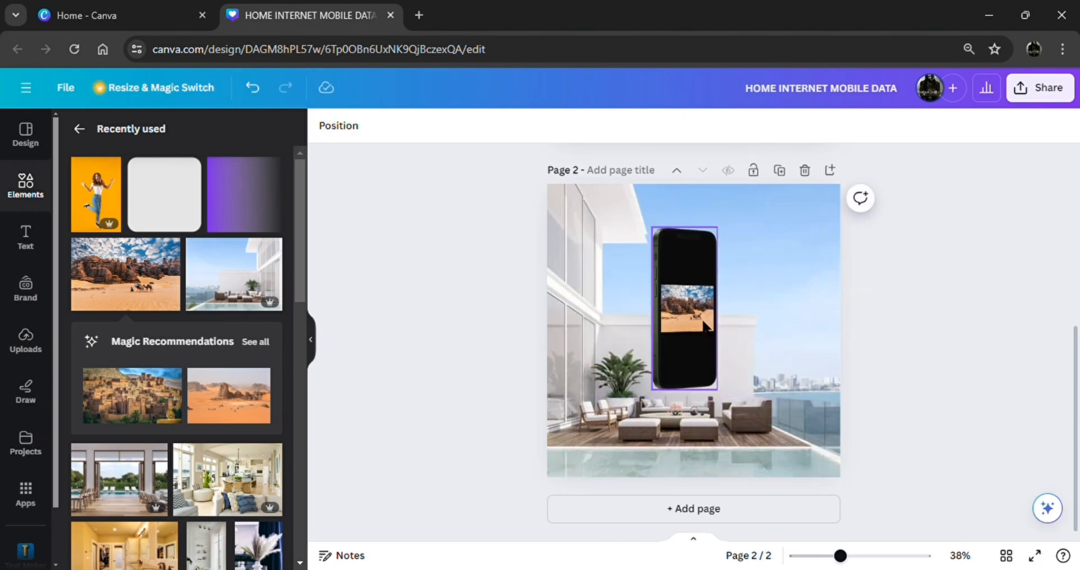
Step: Fill the phone screen with the desert photo, centred closer to the camels, and move the phone to the page's left side
left_click(704, 326)
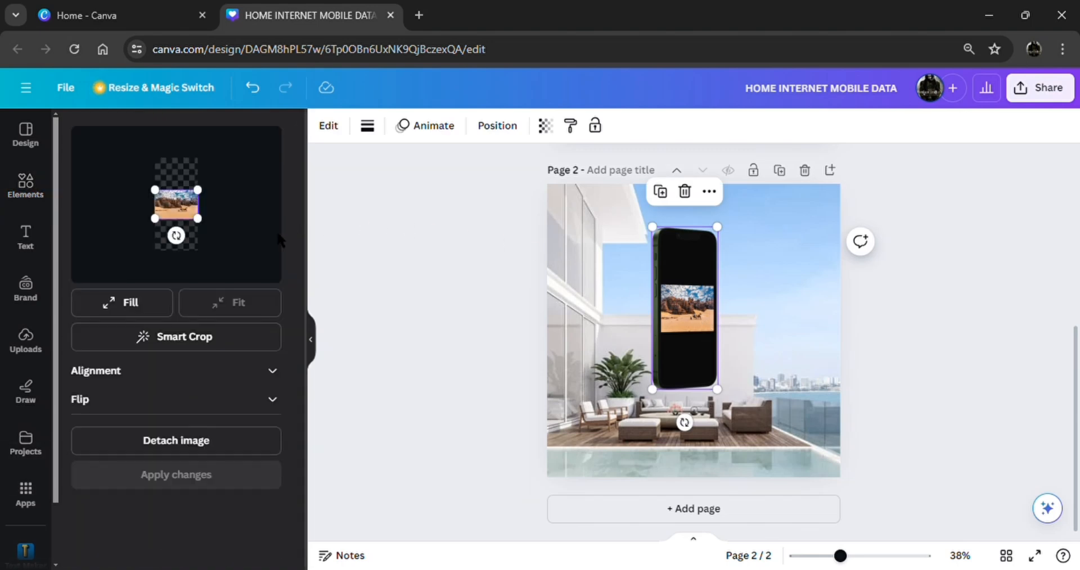
left_click(170, 306)
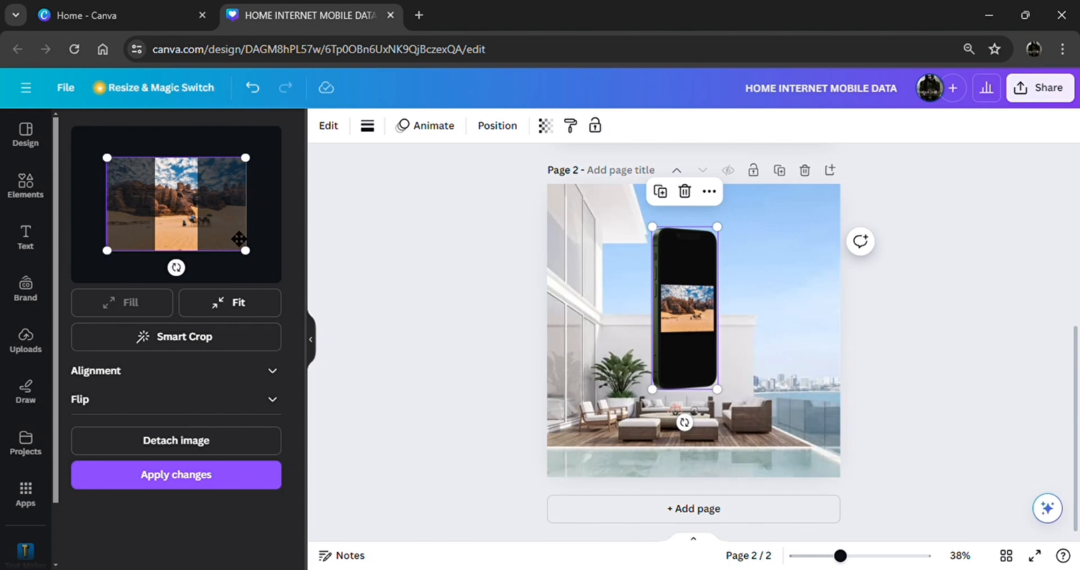
left_click_drag(238, 238, 226, 237)
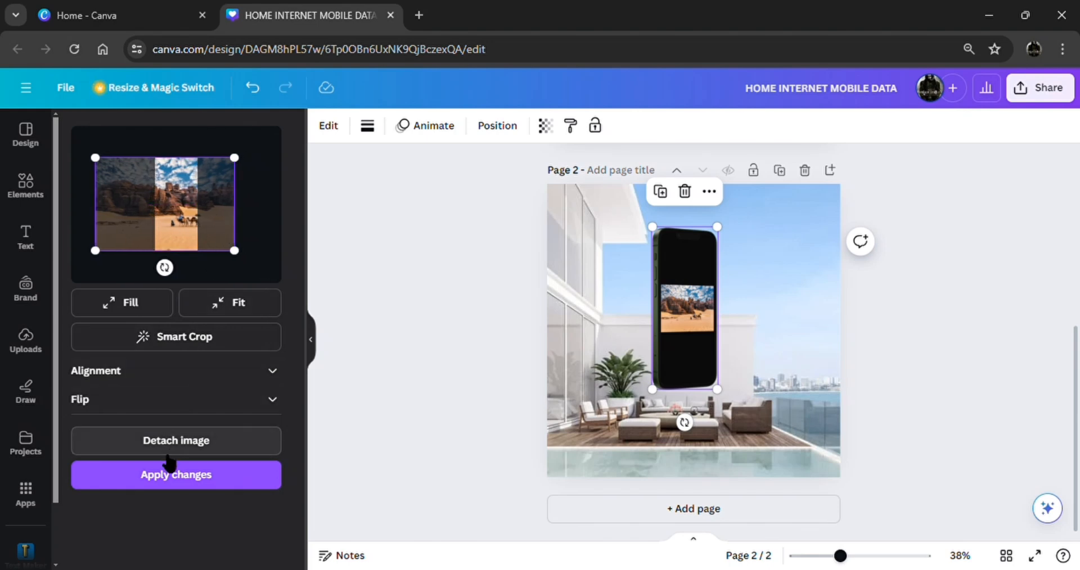
left_click(169, 481)
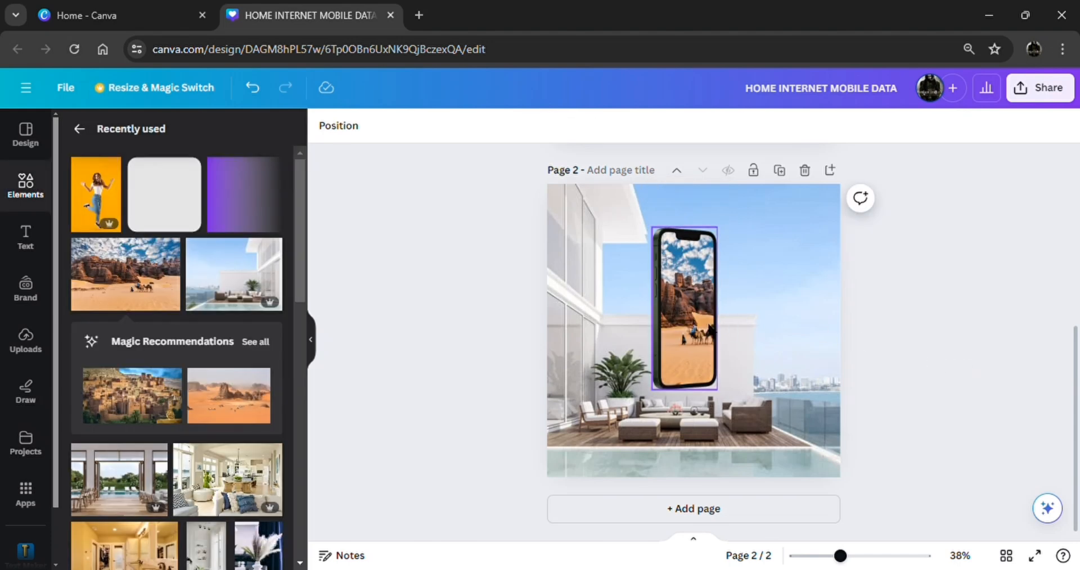
left_click_drag(695, 322, 597, 333)
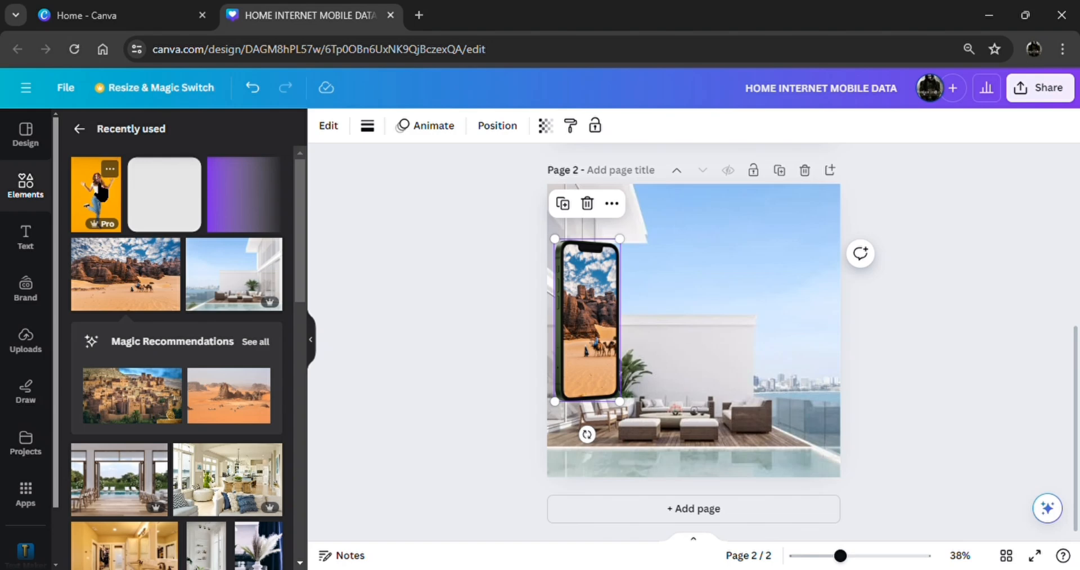
Step: Add the recently used photo of the jumping woman on an orange background to page 2
left_click(109, 169)
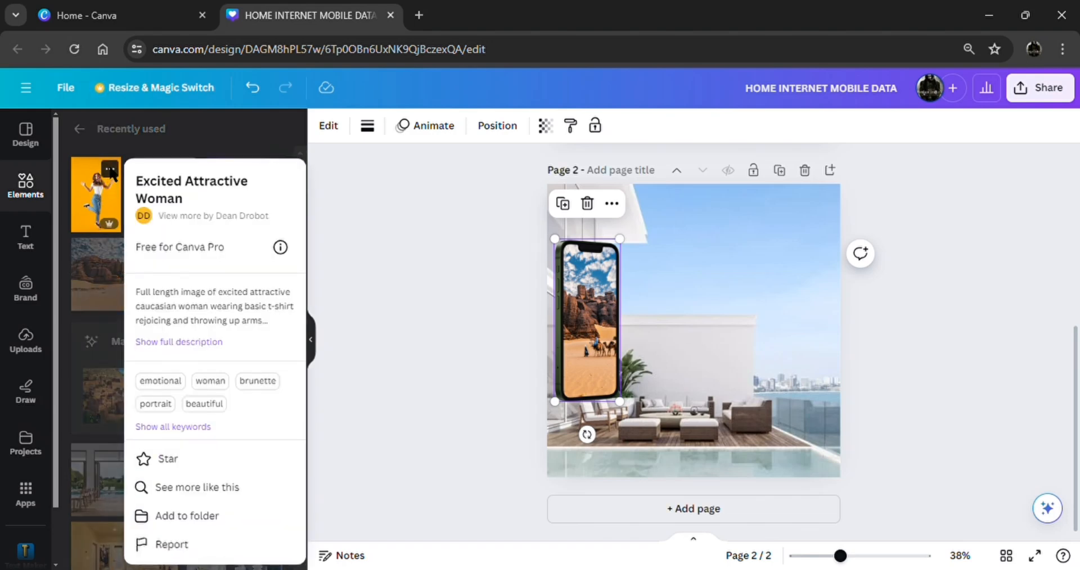
left_click(92, 204)
left_click(97, 207)
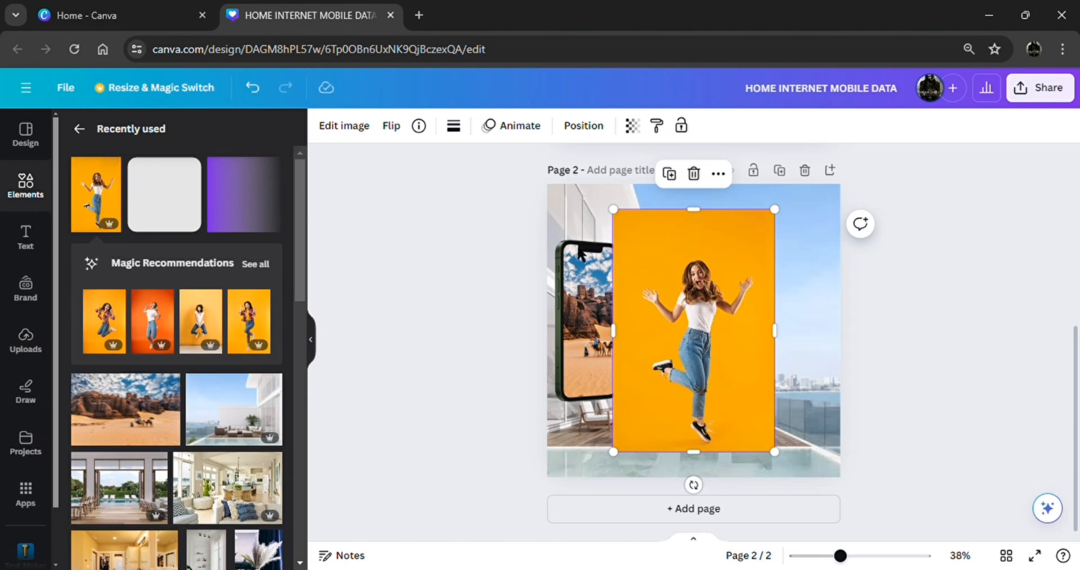
Step: Separate the jumping woman from her photo with Magic Grab and delete the leftover orange background
left_click(346, 131)
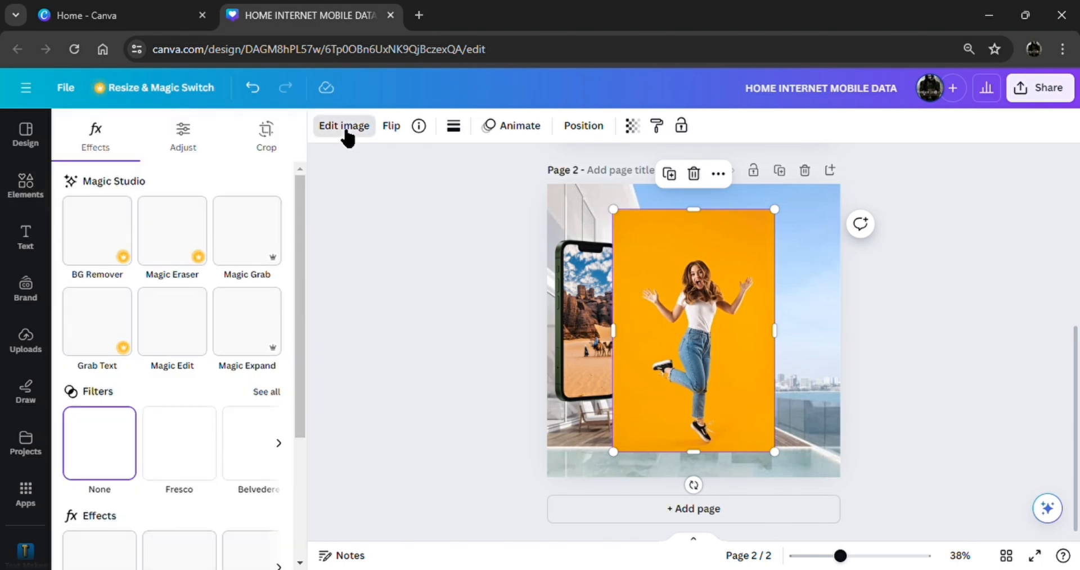
left_click(242, 245)
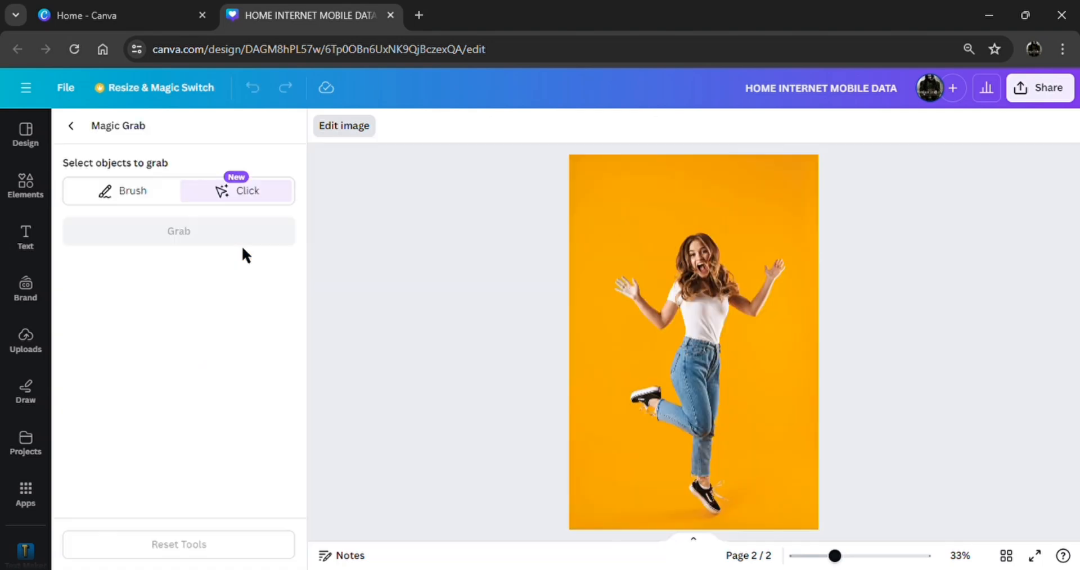
left_click(688, 311)
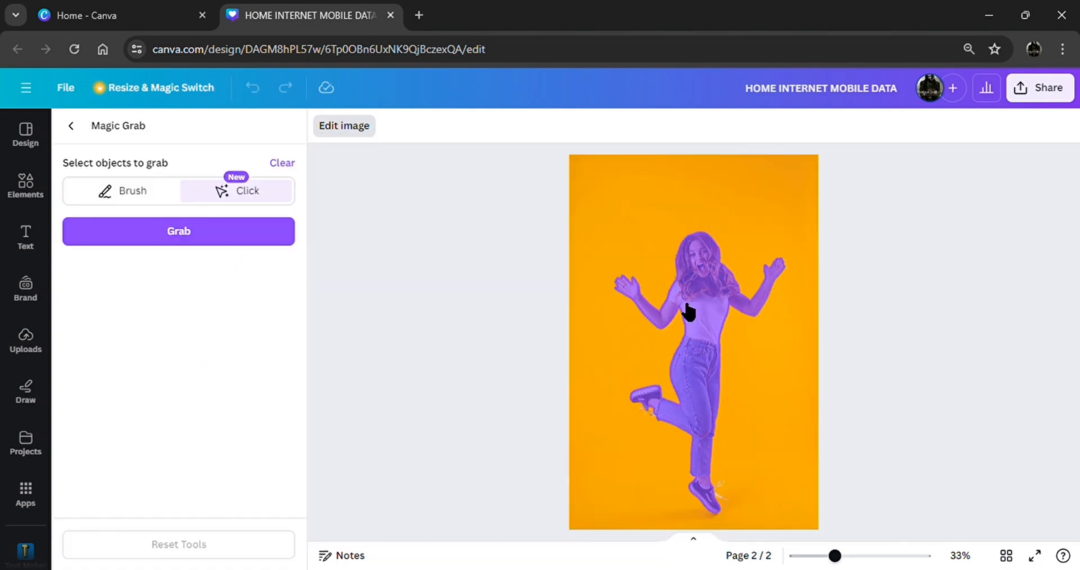
left_click(261, 242)
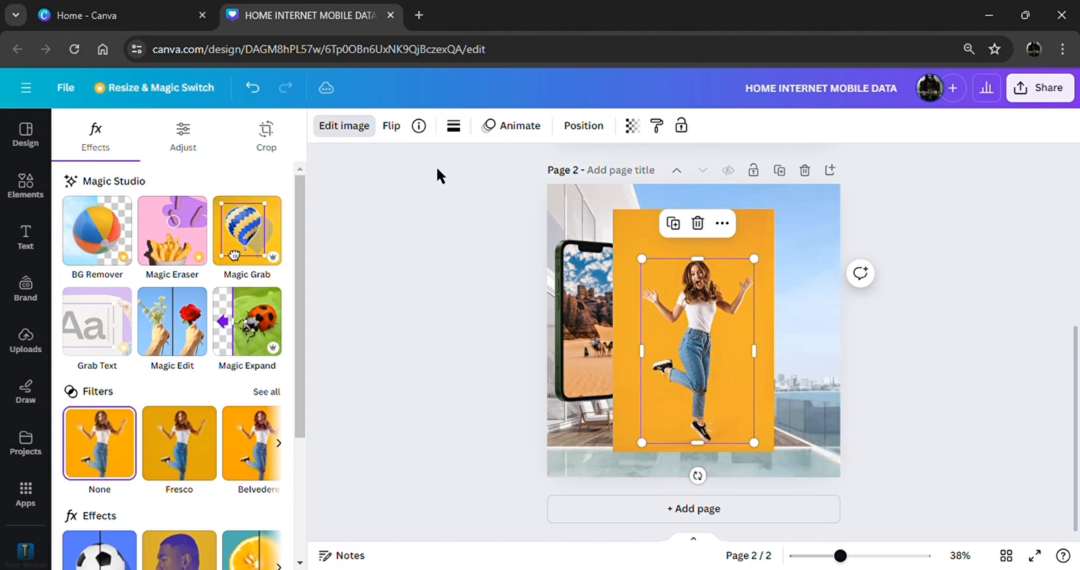
left_click(637, 235)
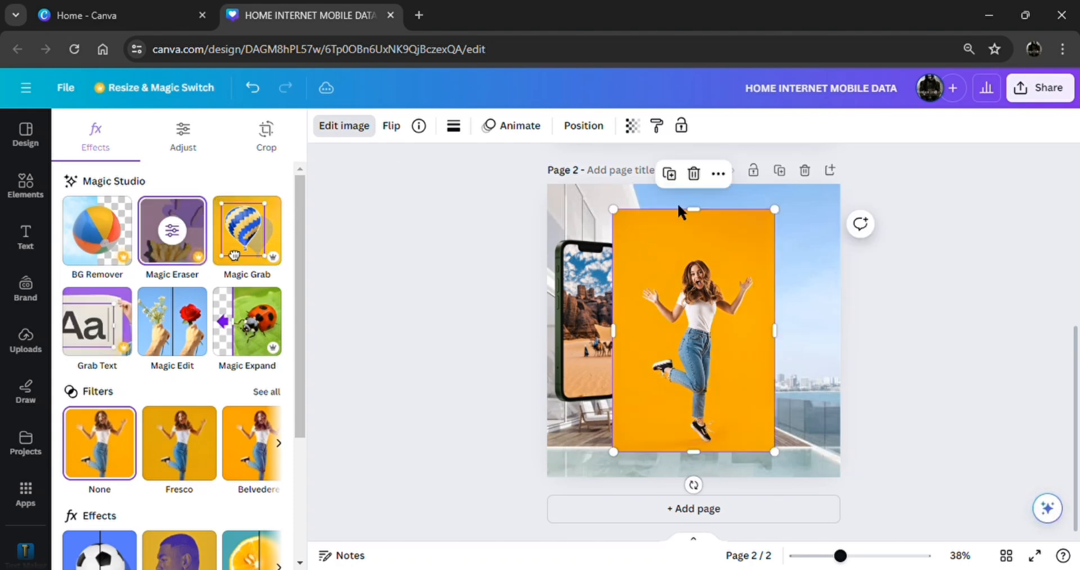
left_click(692, 173)
Step: Enlarge the phone mockup slightly and shift it a little lower along the page's left side
left_click(589, 321)
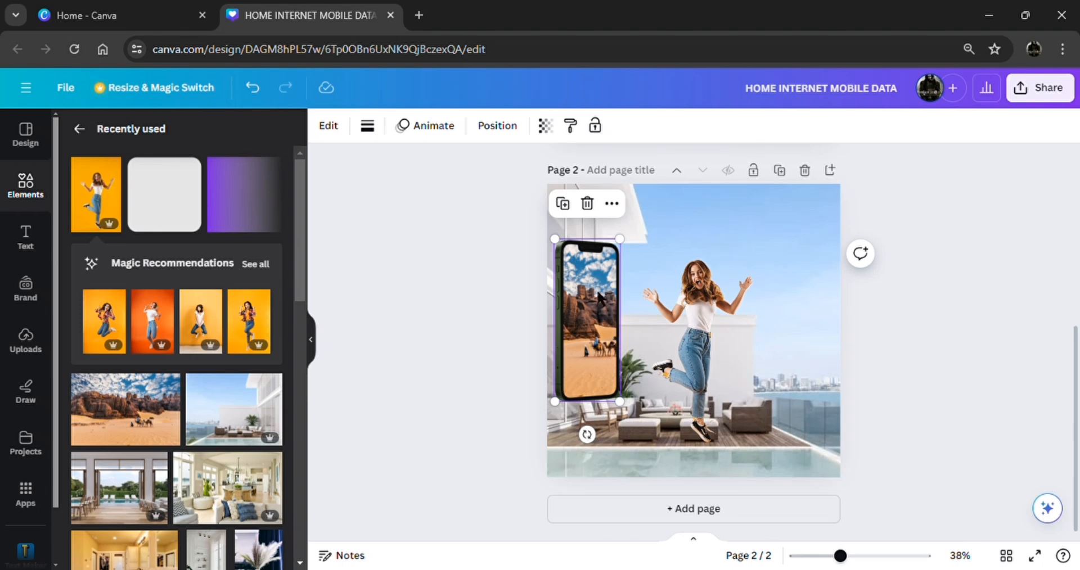
left_click_drag(629, 248, 632, 240)
left_click_drag(608, 287, 613, 297)
Step: Enlarge the woman cutout to overlap the phone as if jumping out of it, and nudge the phone slightly up
left_click(700, 295)
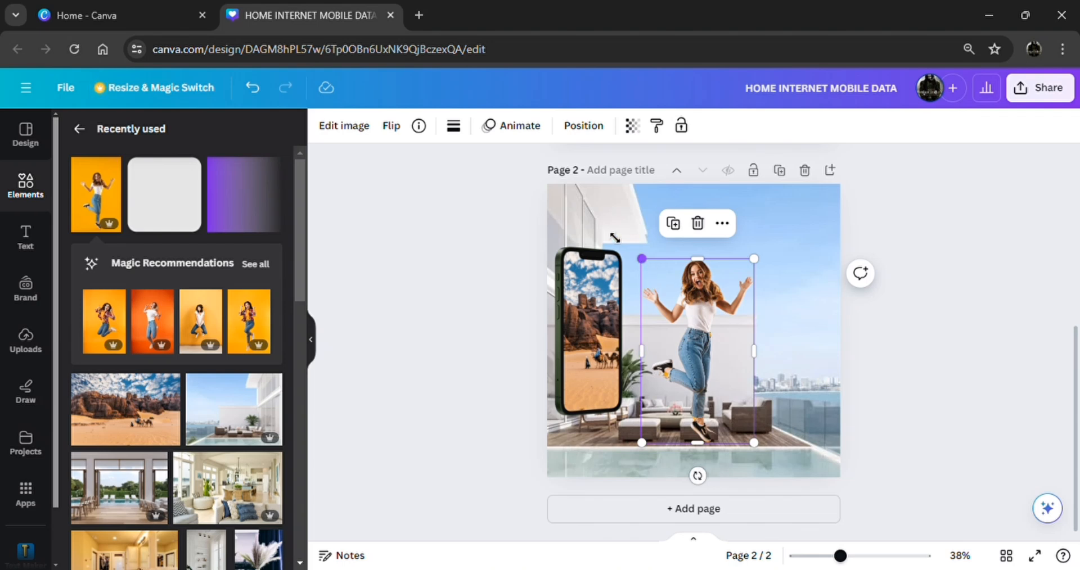
left_click_drag(608, 232, 597, 221)
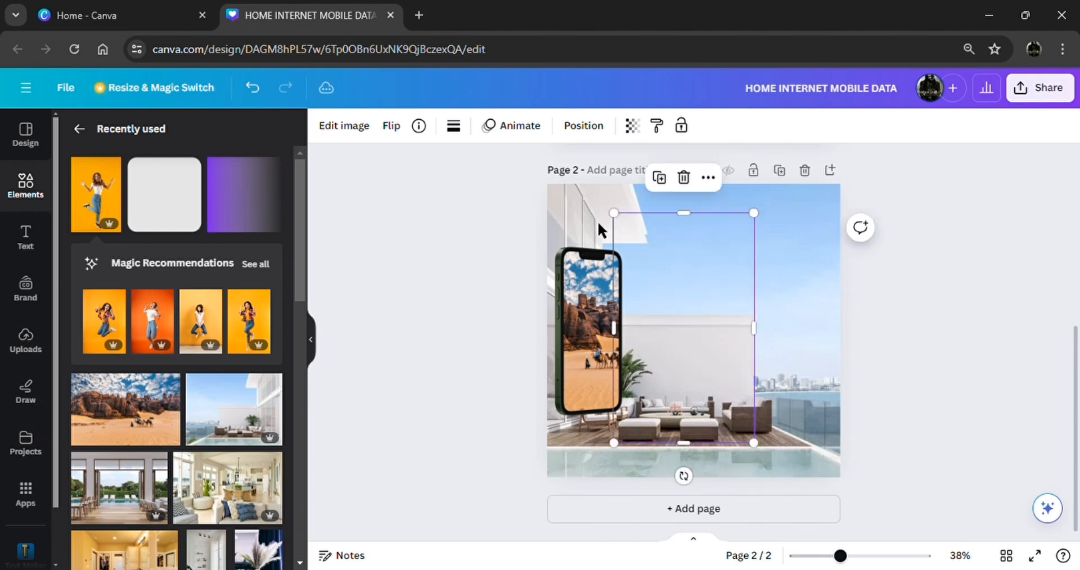
left_click_drag(701, 288, 665, 299)
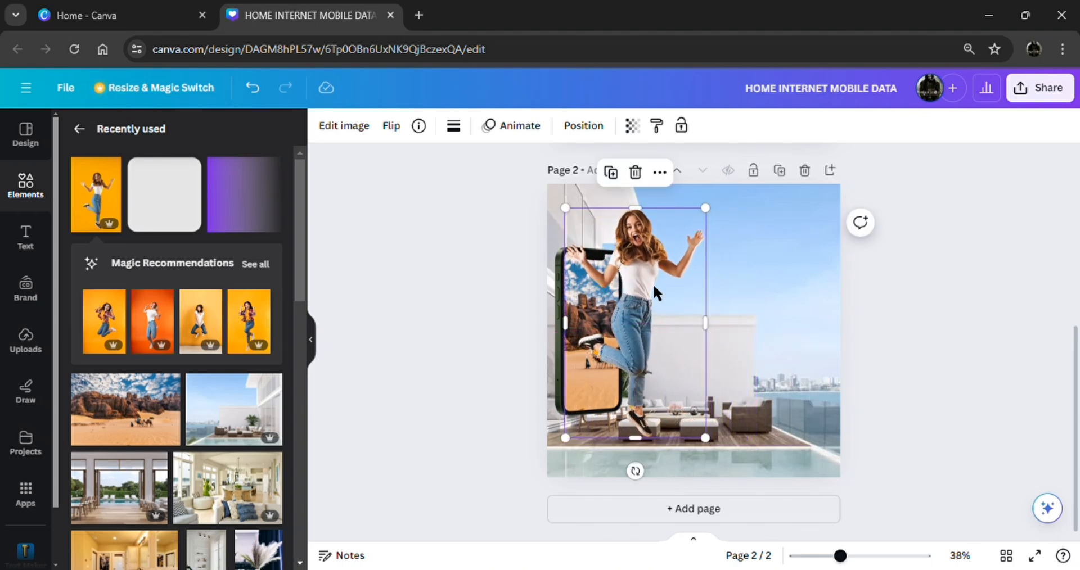
left_click(931, 374)
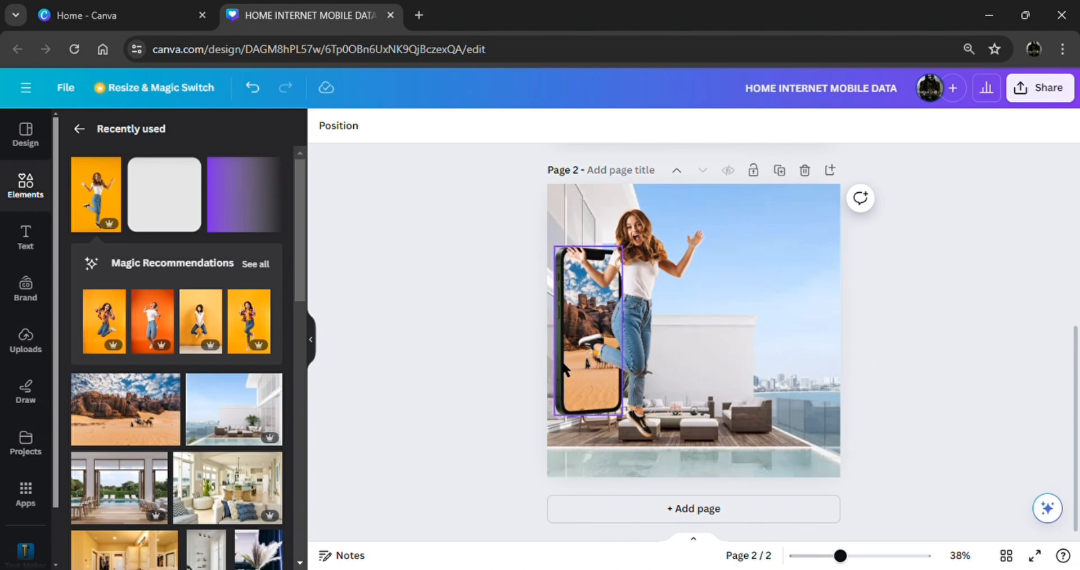
left_click_drag(564, 363, 574, 366)
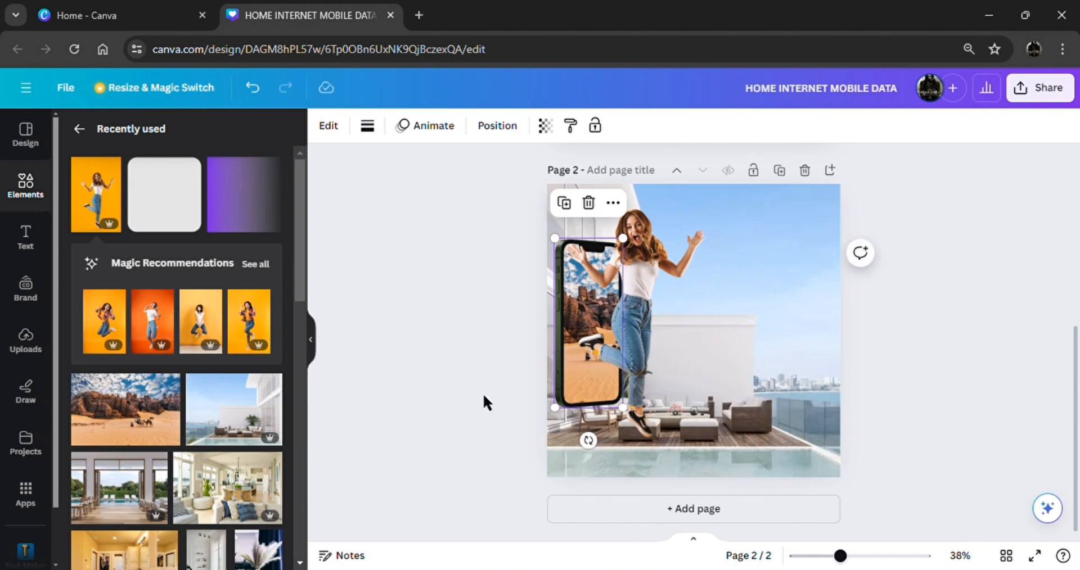
left_click(421, 424)
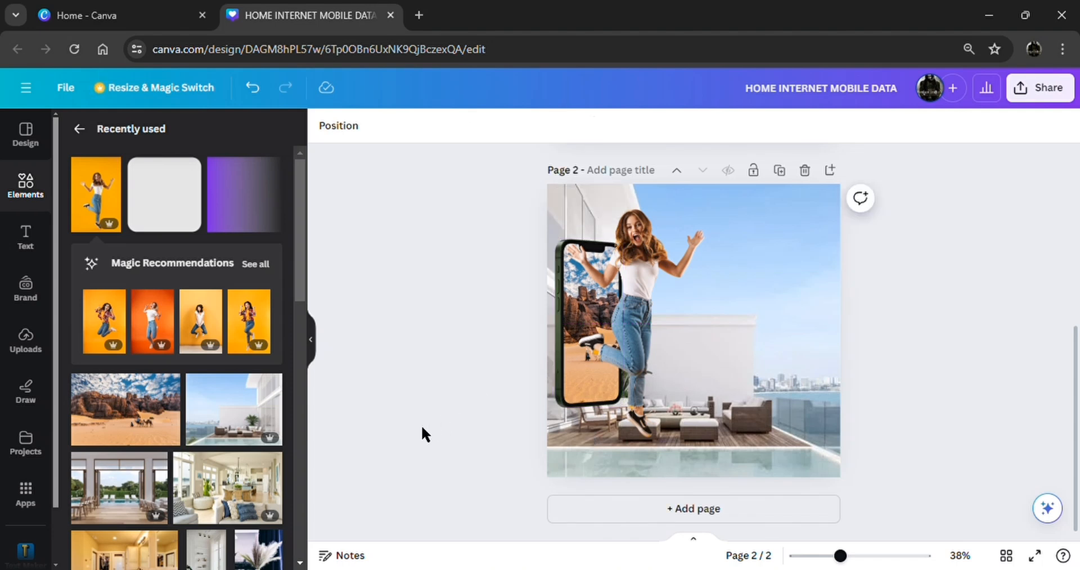
Step: Add the recently used purple gradient to page 2, recolour it #4282ef and rotate it so the blue fades upward
left_click(246, 217)
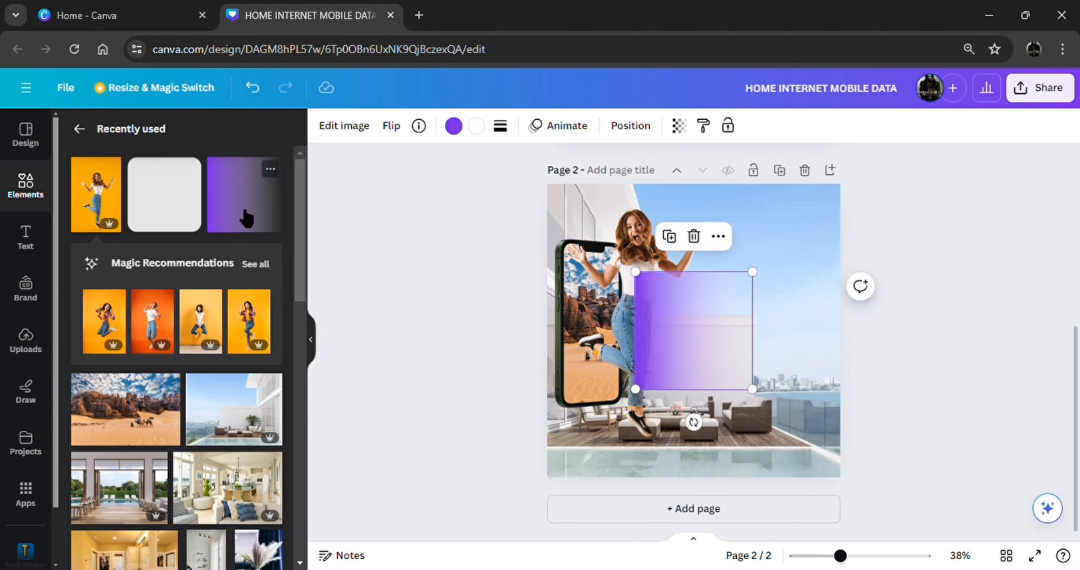
left_click(454, 127)
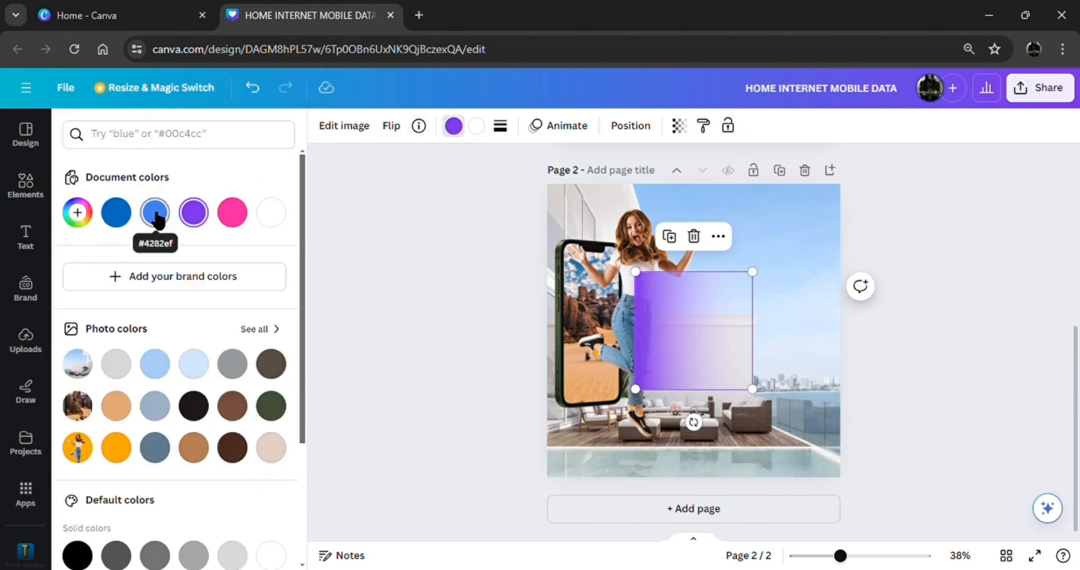
left_click(156, 215)
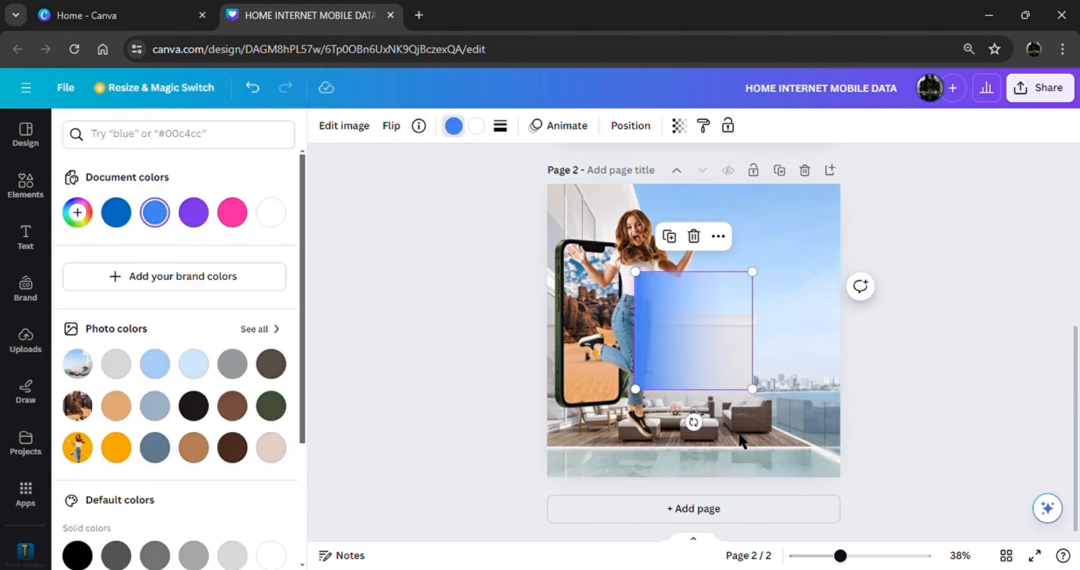
left_click_drag(694, 422, 808, 337)
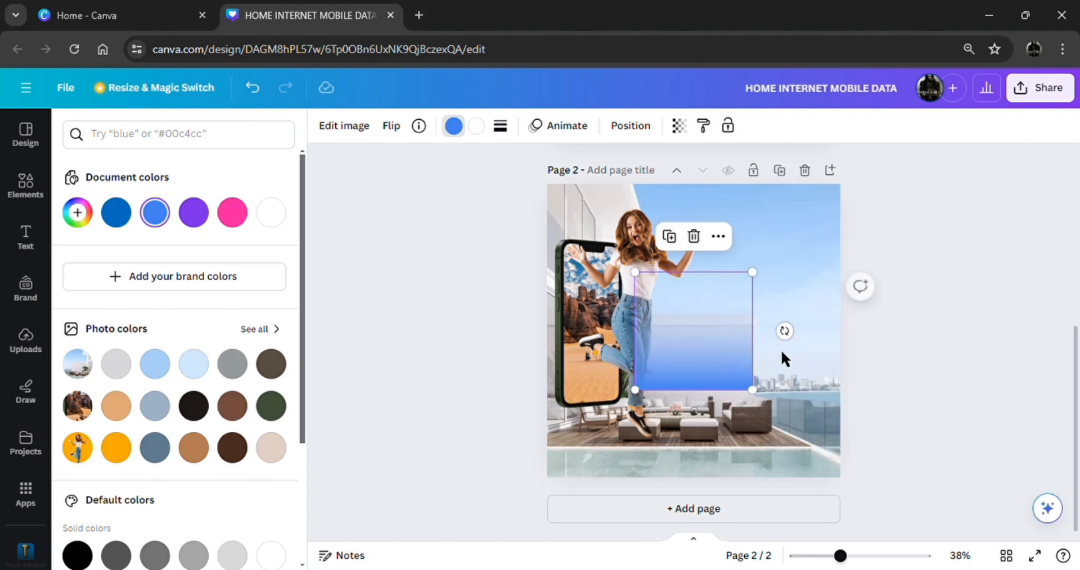
Step: Enlarge the blue gradient beyond the page width and position it over the lower part of page 2
left_click_drag(762, 399, 968, 532)
left_click_drag(880, 450, 800, 412)
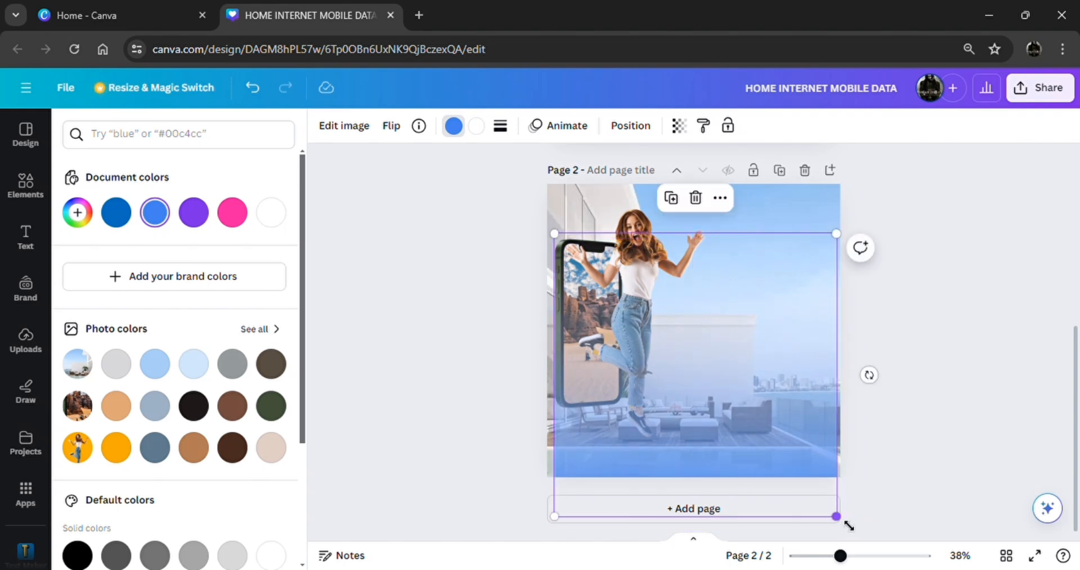
left_click_drag(849, 526, 892, 552)
left_click_drag(786, 490, 766, 477)
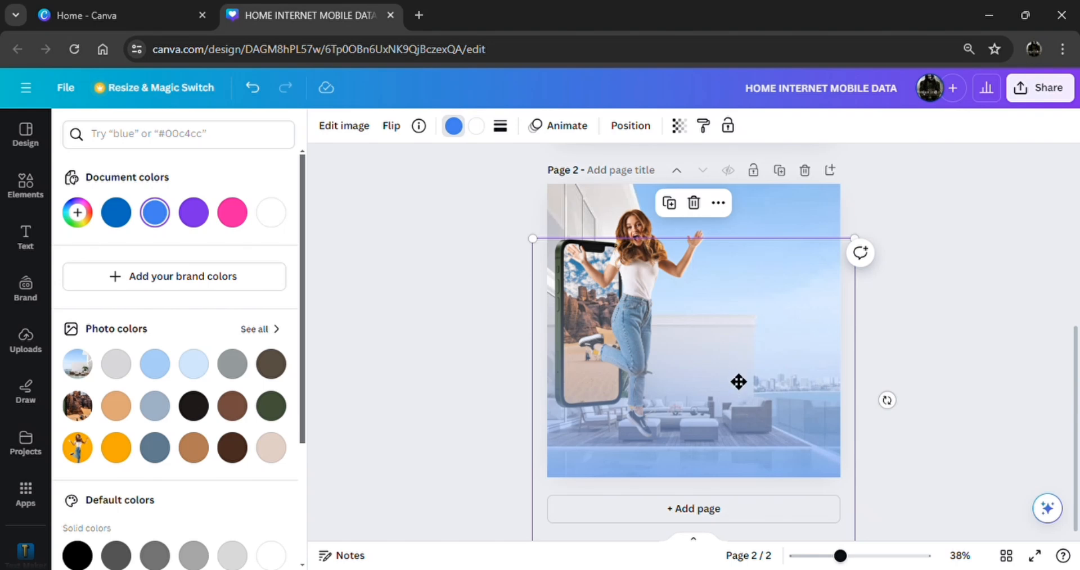
left_click_drag(739, 382, 739, 395)
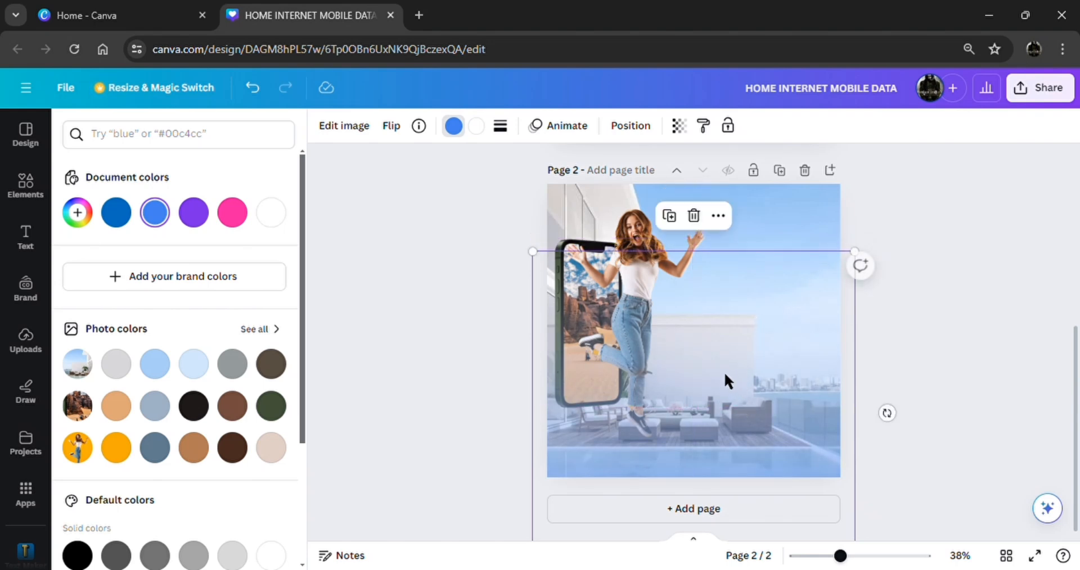
Step: Duplicate the blue gradient twice and stack the copies over the original to strengthen the fade
left_click(679, 218)
left_click_drag(699, 308, 714, 313)
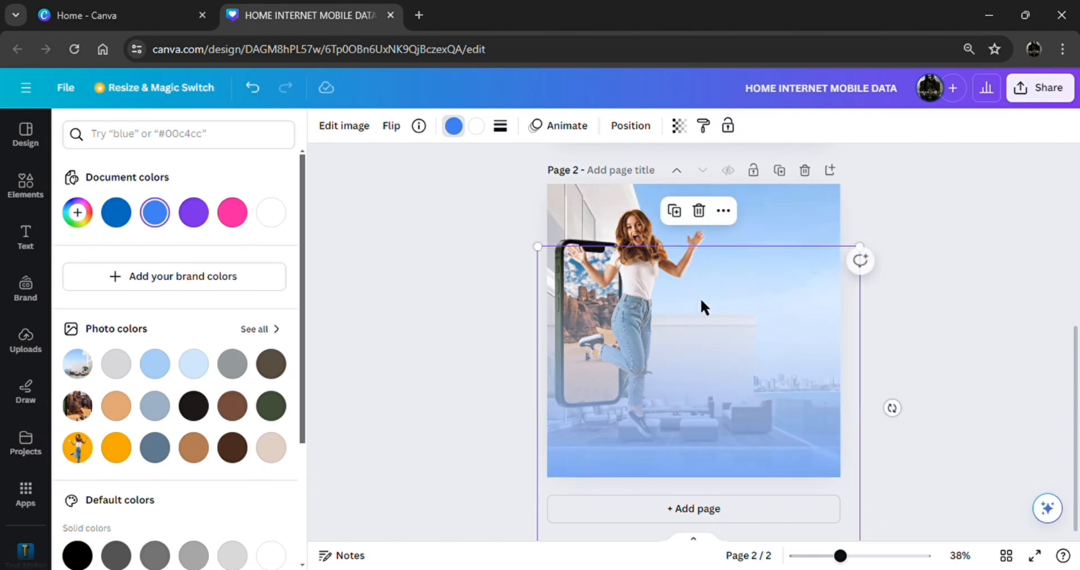
left_click(677, 217)
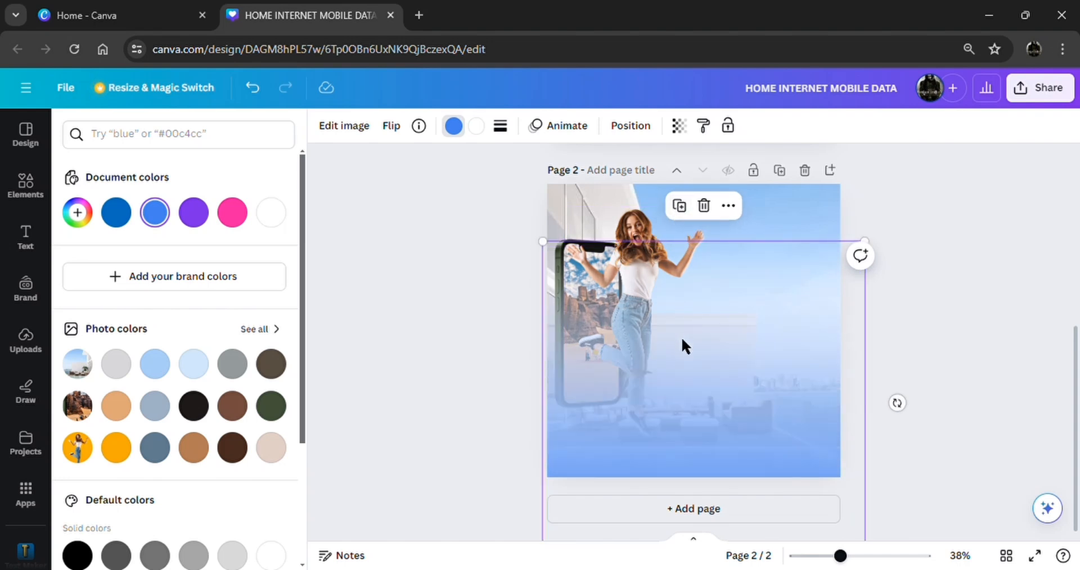
left_click_drag(683, 341, 677, 337)
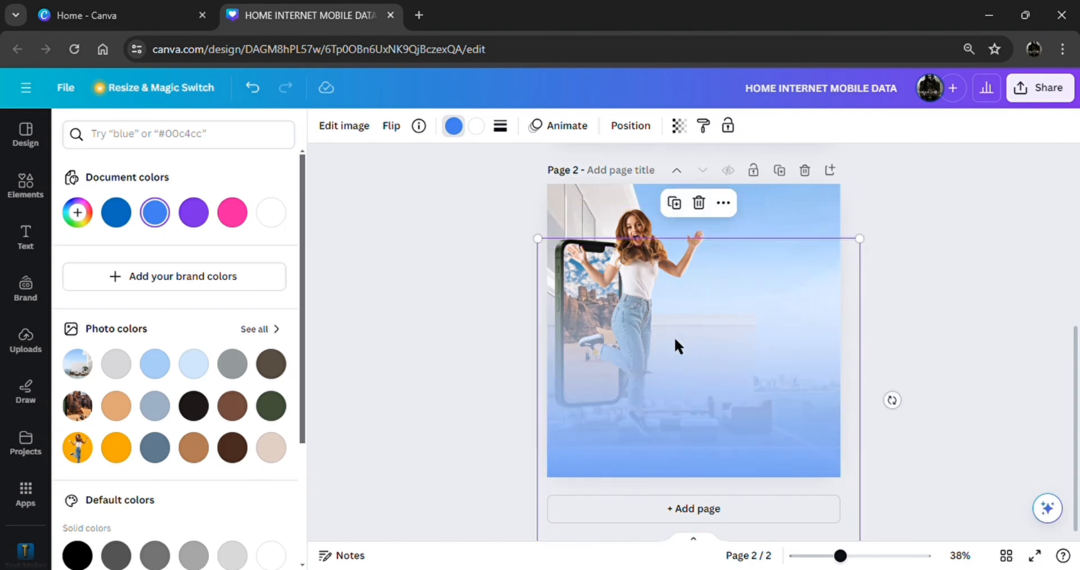
Step: Reorder the layers so the woman cutout and the phone mockup sit above all three gradients
left_click(636, 128)
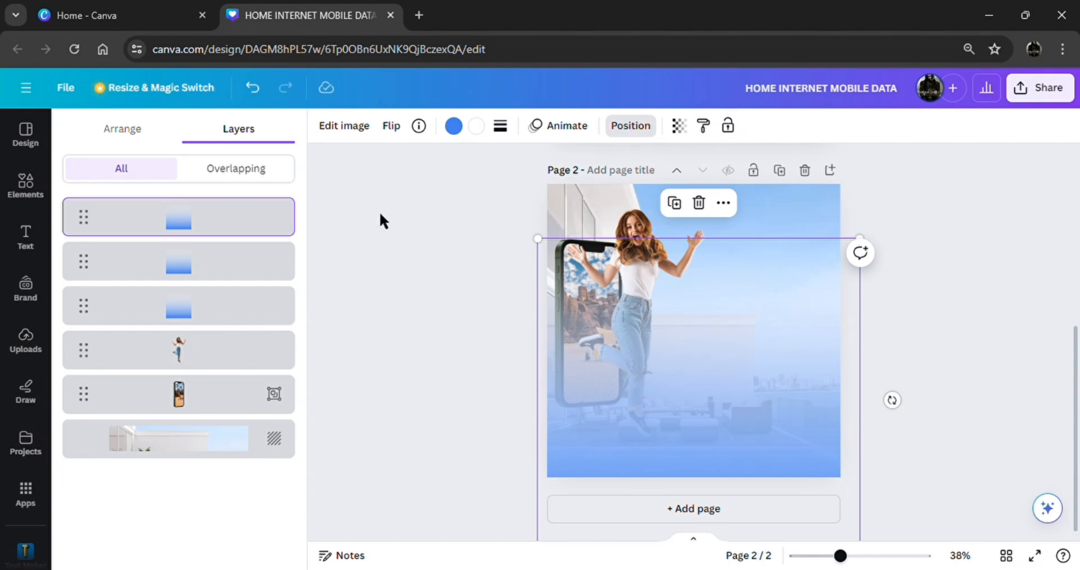
left_click(171, 355)
left_click_drag(184, 362, 200, 211)
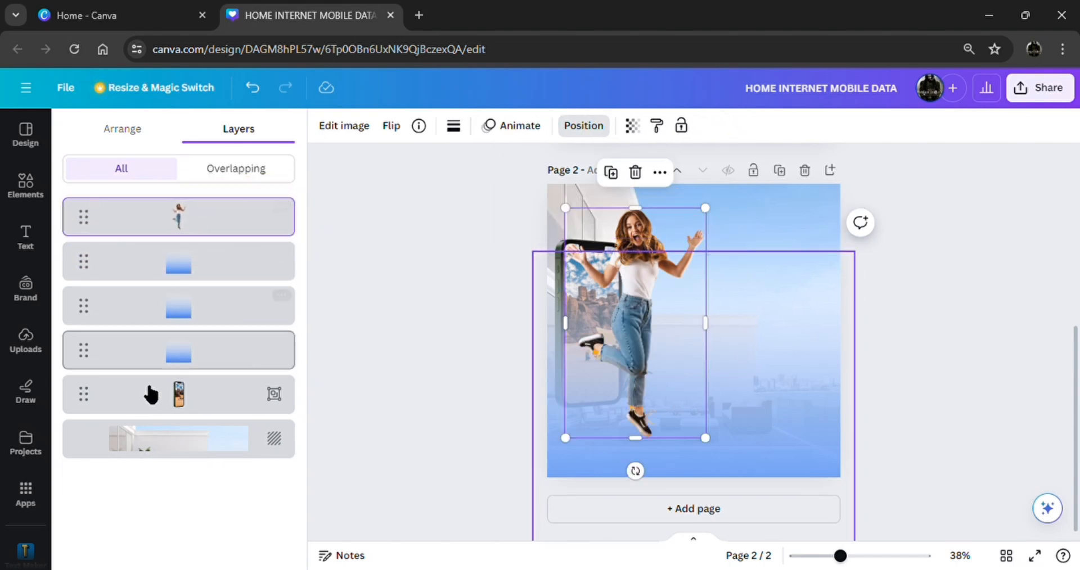
left_click(151, 395)
left_click_drag(149, 405, 149, 256)
left_click(345, 389)
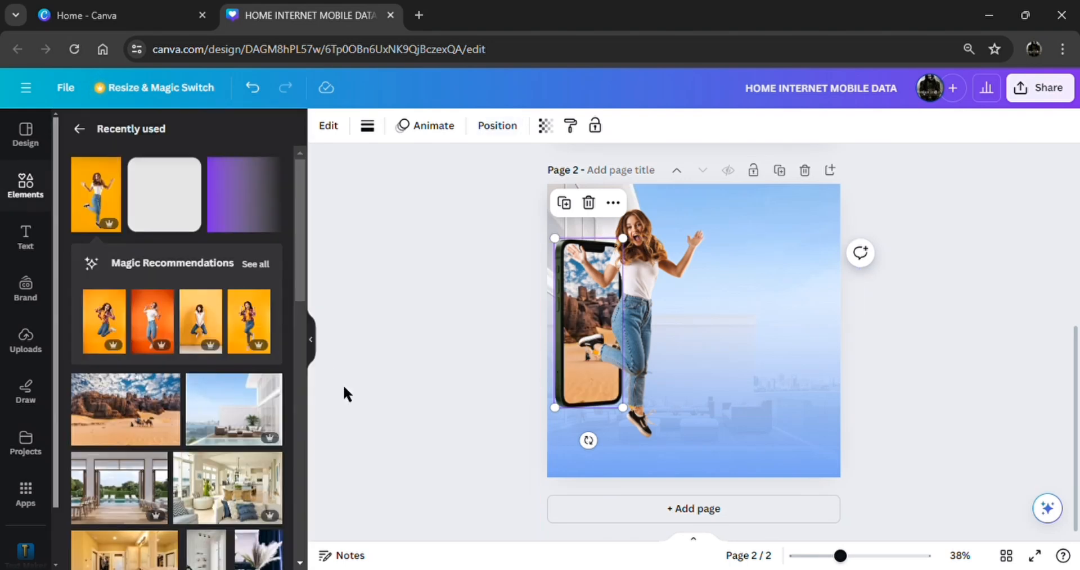
Step: Add the recently used rounded square, reshape it into a wide rectangle and place it beside the woman's legs
left_click(169, 211)
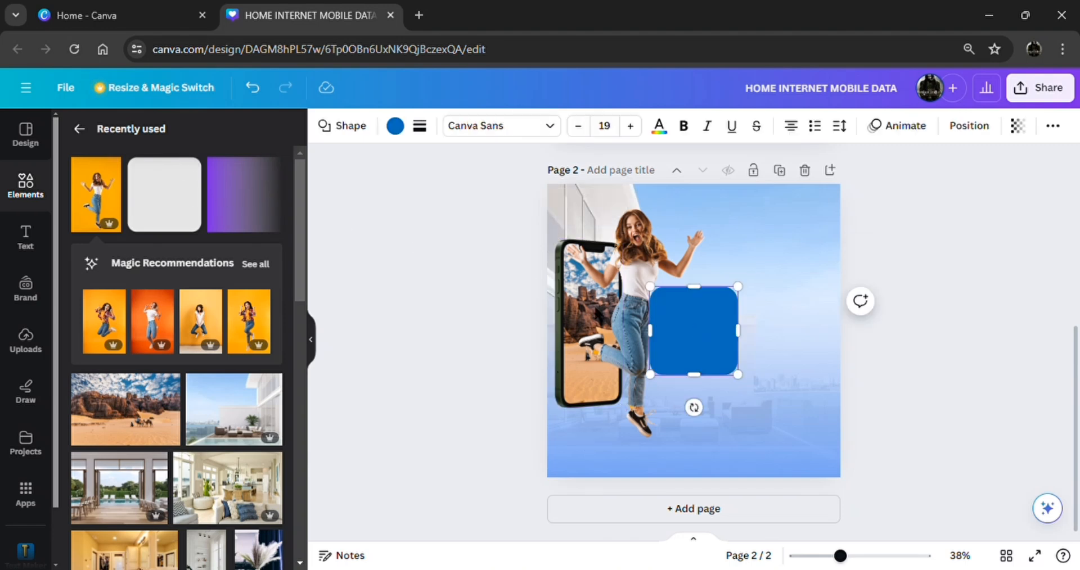
left_click_drag(702, 295, 823, 350)
left_click_drag(724, 330, 736, 321)
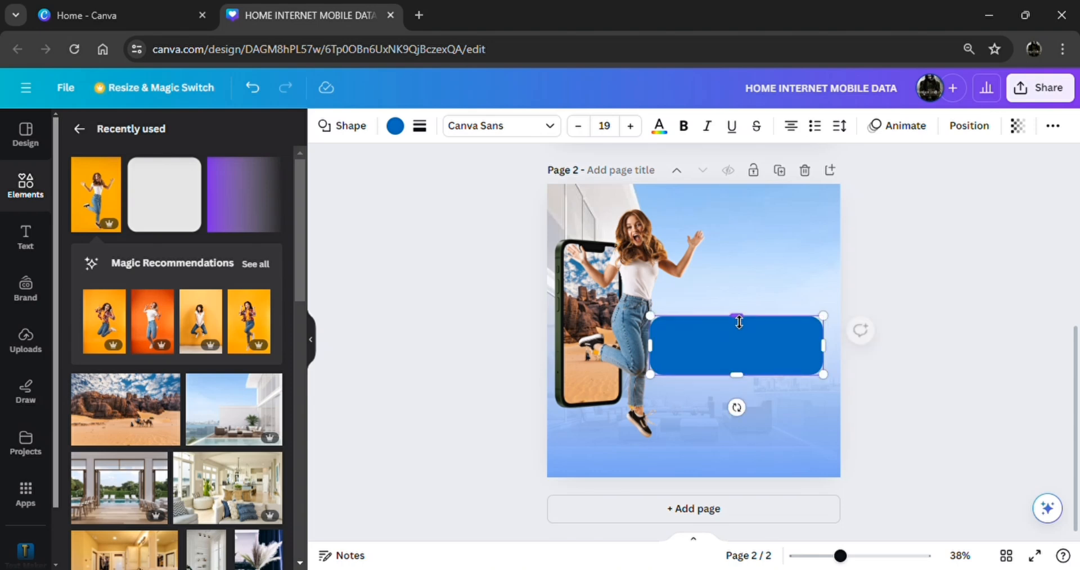
left_click(860, 338)
left_click(881, 439)
left_click_drag(761, 359, 770, 365)
Step: Enlarge the woman cutout slightly, and enlarge the phone mockup to reach the page's left edge
left_click(630, 365)
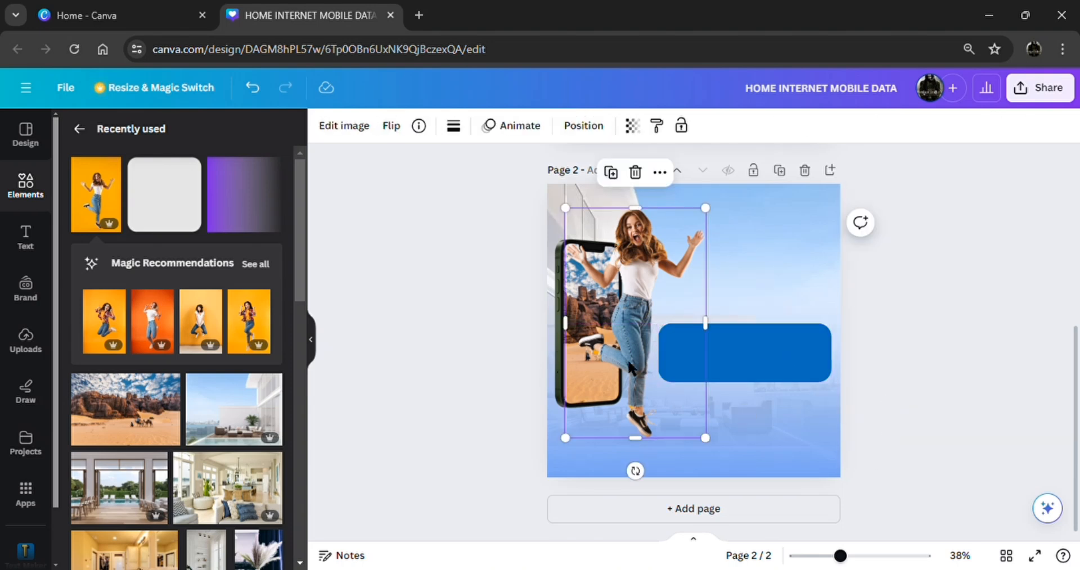
left_click_drag(710, 444, 717, 456)
mouse_move(571, 389)
left_mouse_down()
mouse_move(564, 380)
mouse_move(636, 421)
mouse_move(585, 388)
left_mouse_up()
left_click(442, 411)
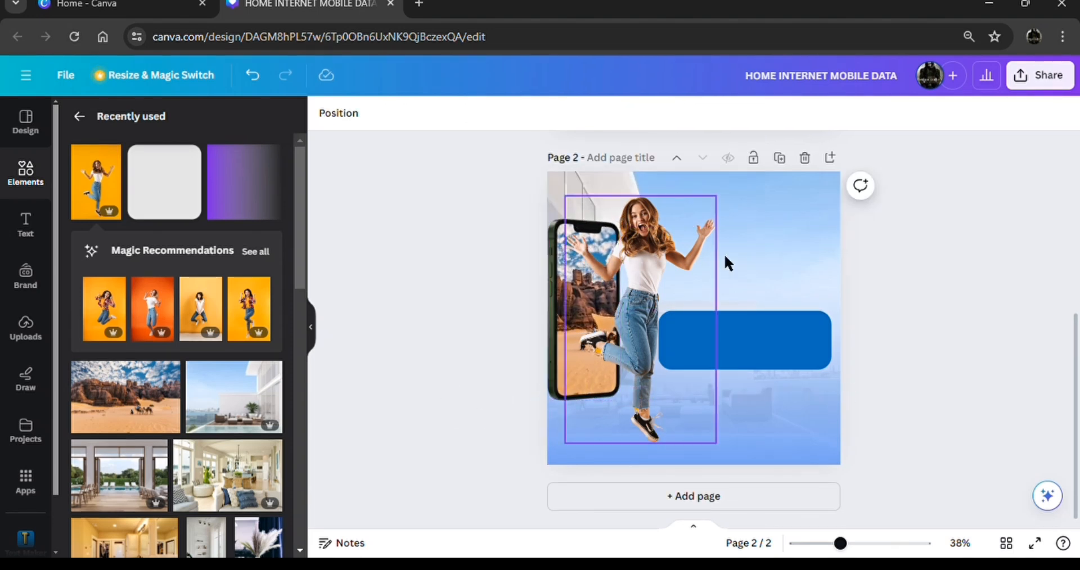
Step: Change the rounded rectangle's fill from the document colours to white
left_click(754, 330)
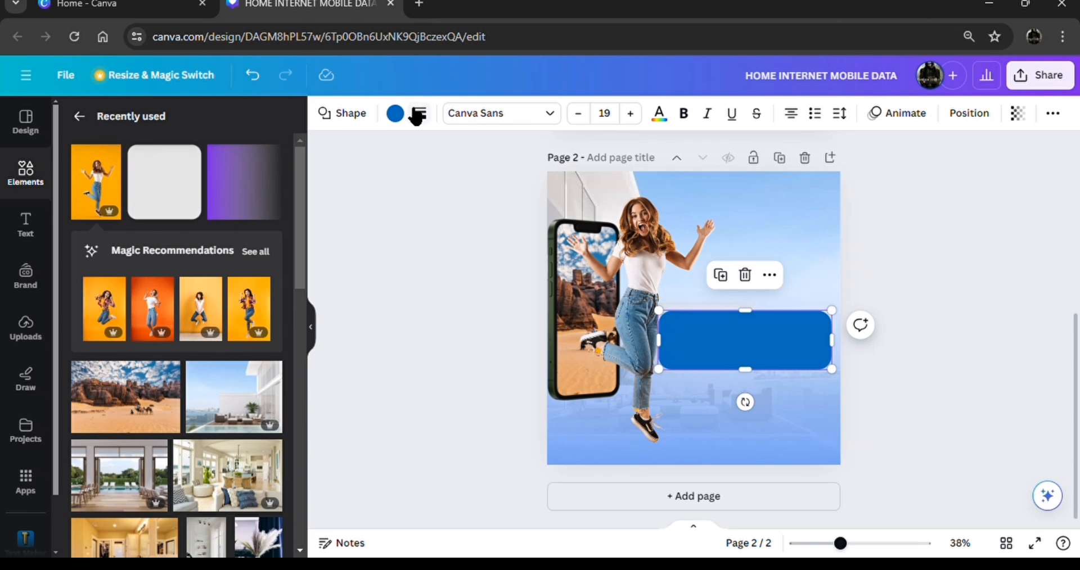
left_click(395, 113)
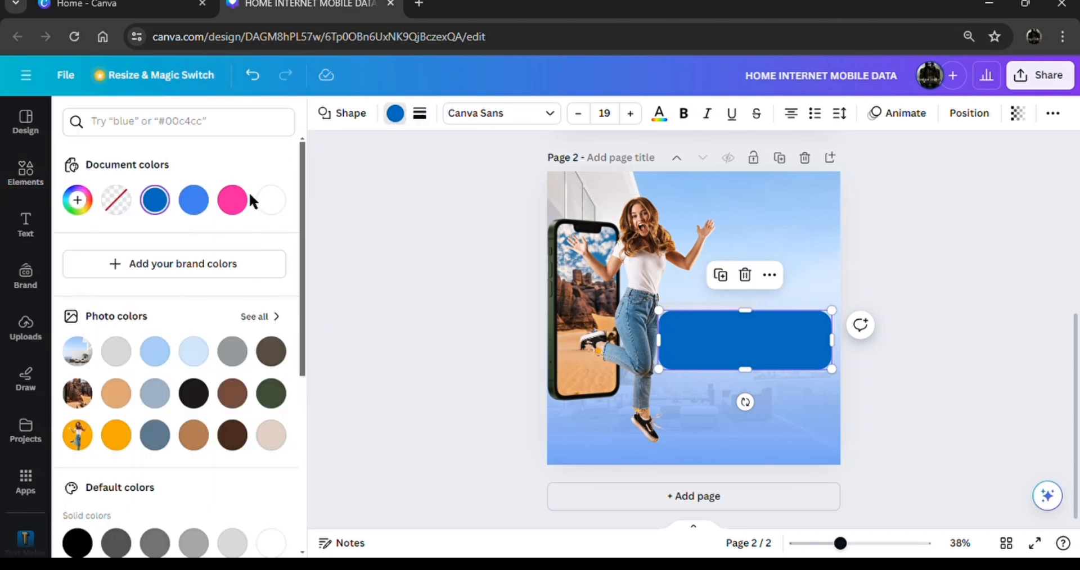
left_click(272, 203)
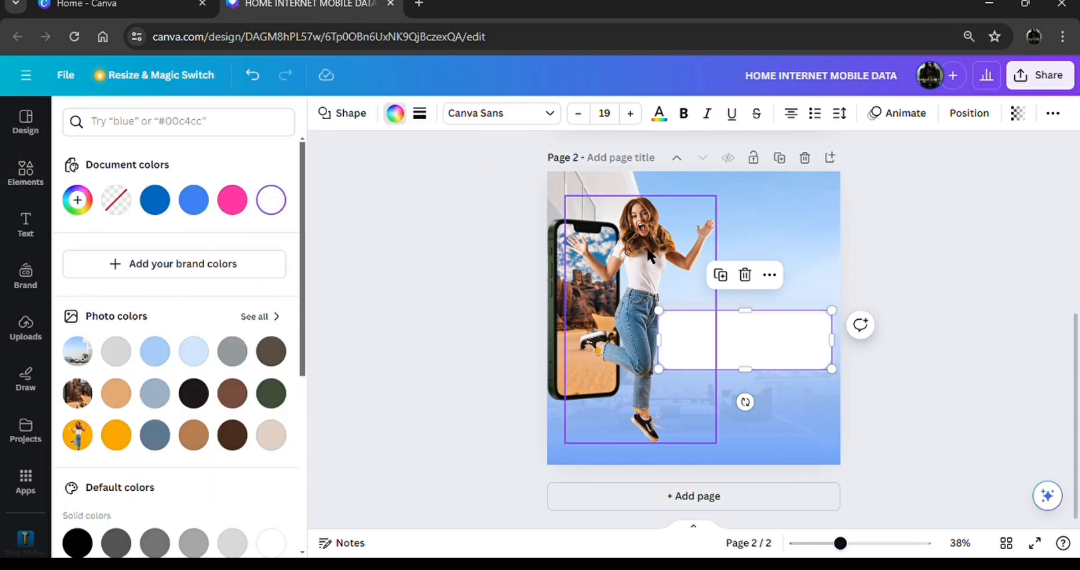
Step: Duplicate the white rectangle, shrink the copy into a slim bar over its upper edge and fill it pink
left_click(721, 275)
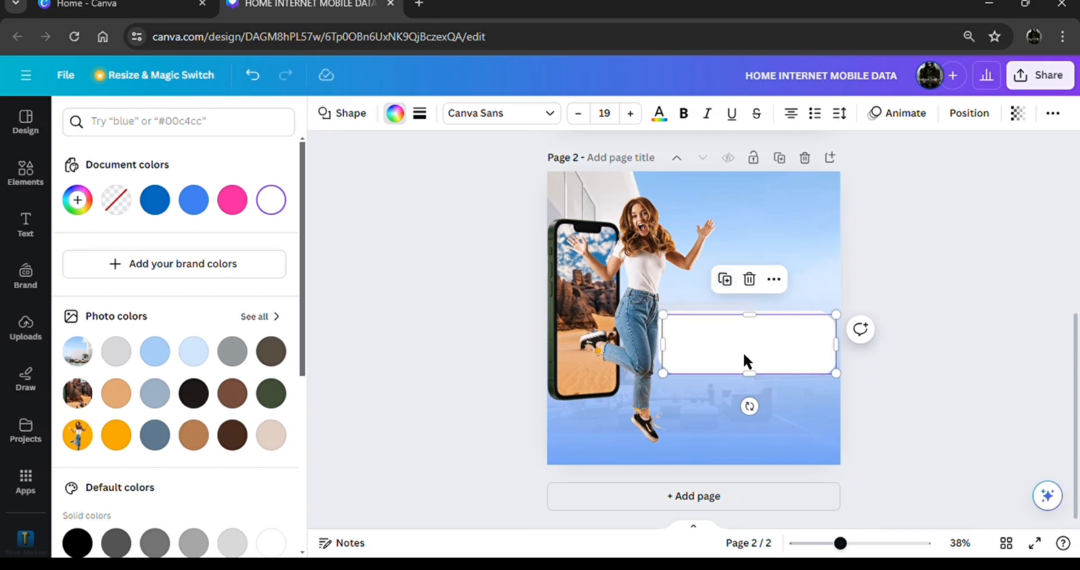
left_click_drag(752, 317, 763, 344)
mouse_move(836, 366)
left_mouse_down()
mouse_move(815, 374)
mouse_move(832, 365)
left_mouse_up()
left_click_drag(752, 399, 767, 370)
left_click_drag(667, 294, 671, 295)
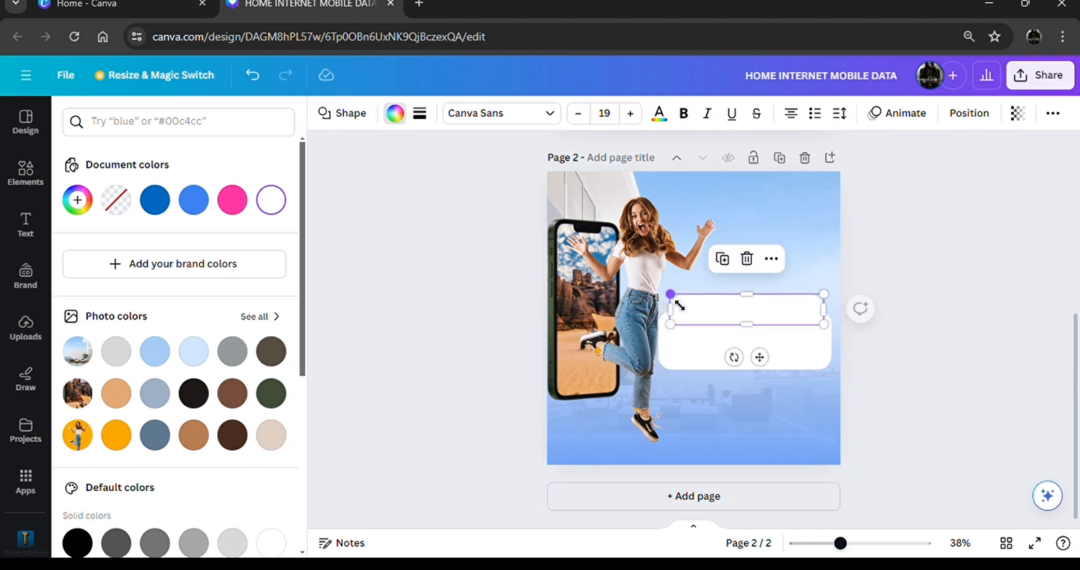
left_click(232, 200)
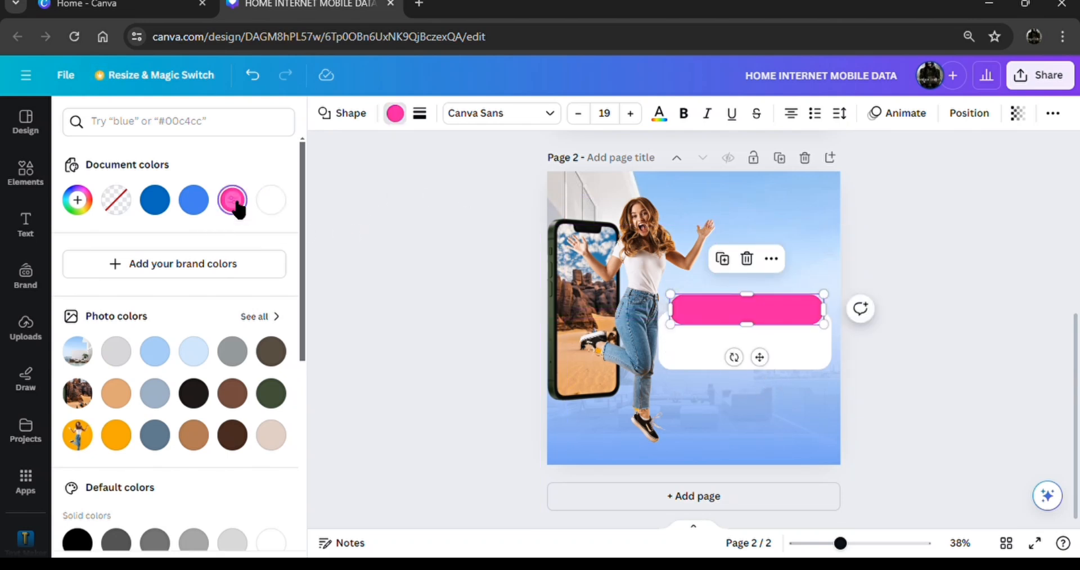
left_click(484, 267)
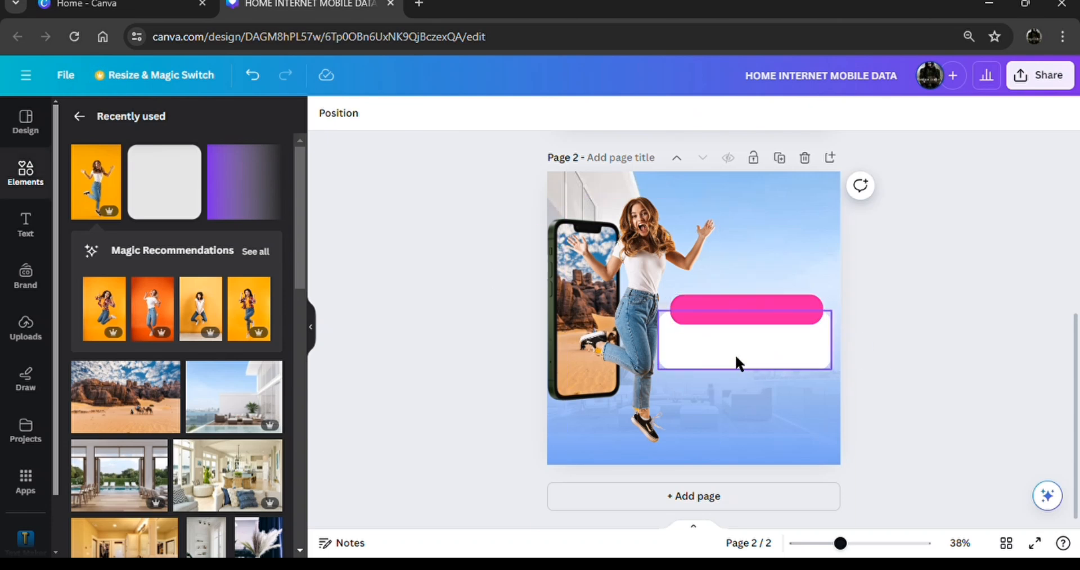
Step: Move the white rectangle lower and centre the pink bar so it overlaps the rectangle's upper edge
left_click_drag(737, 362, 748, 389)
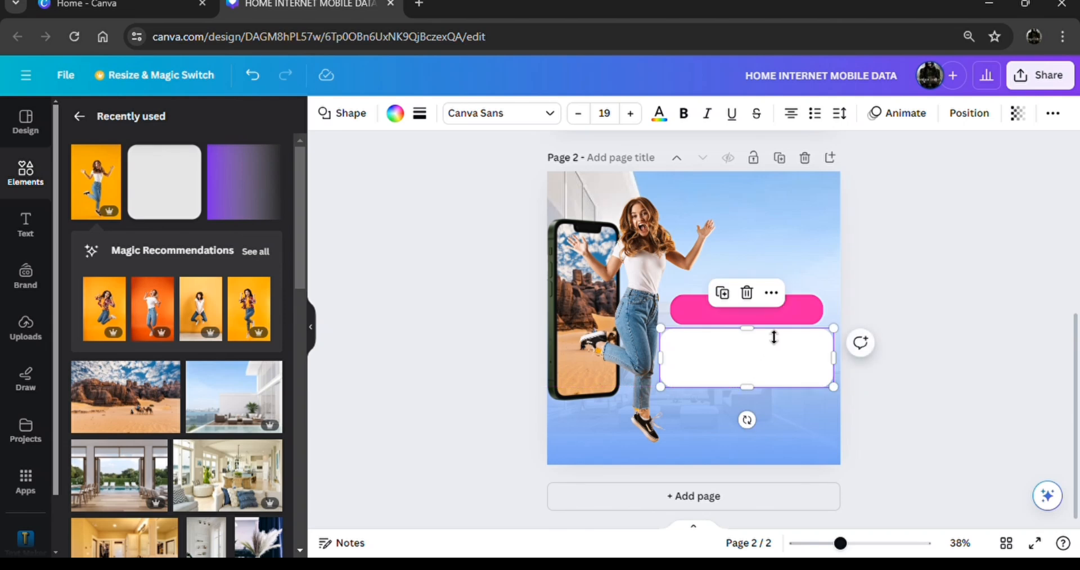
left_click_drag(777, 320, 784, 339)
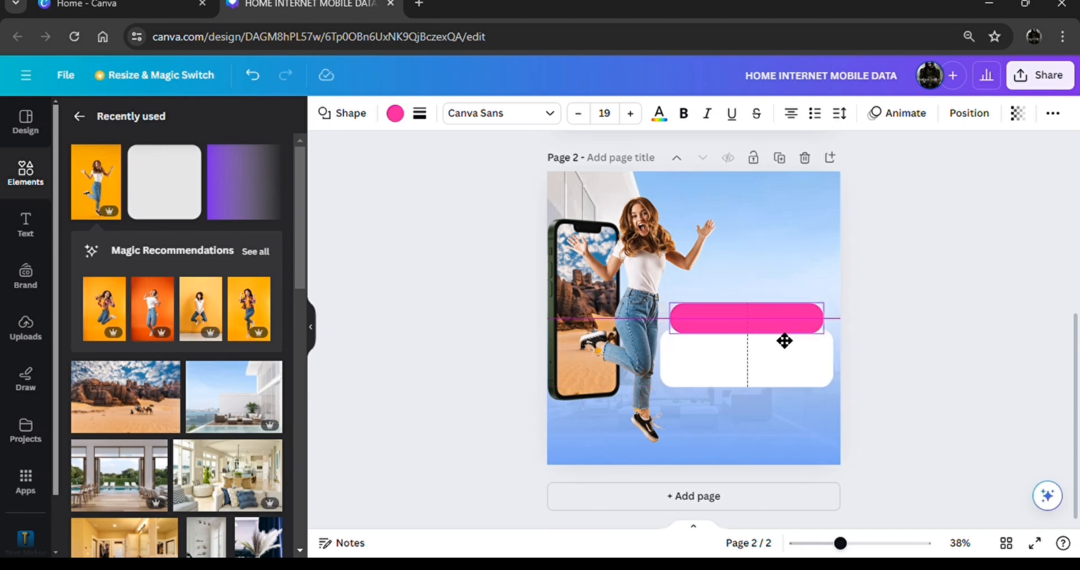
left_click_drag(785, 341, 784, 339)
left_click(436, 337)
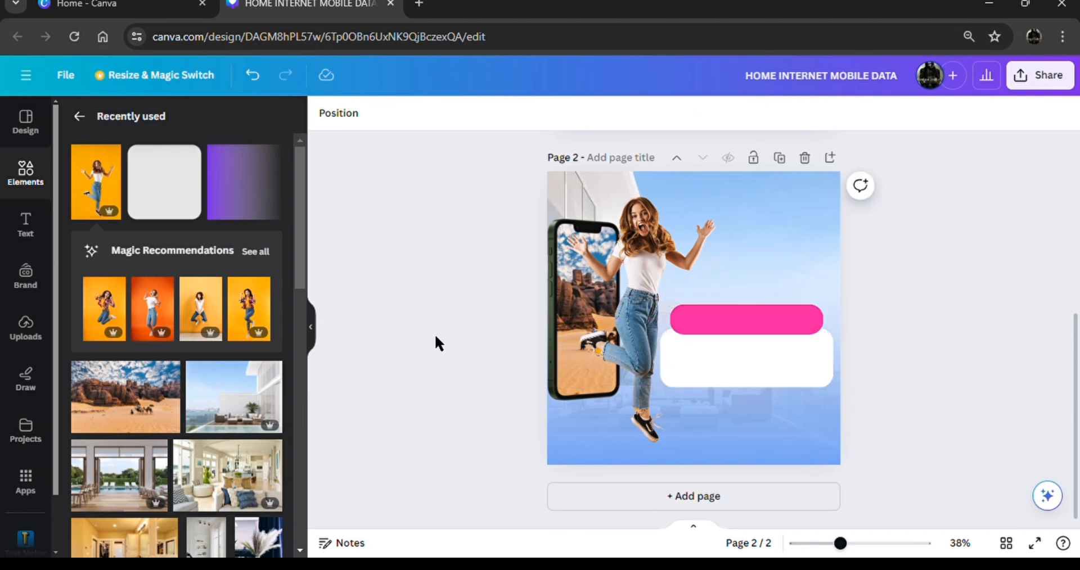
Step: Add a heading reading "connected" to page 2 and convert it to uppercase
left_click(43, 226)
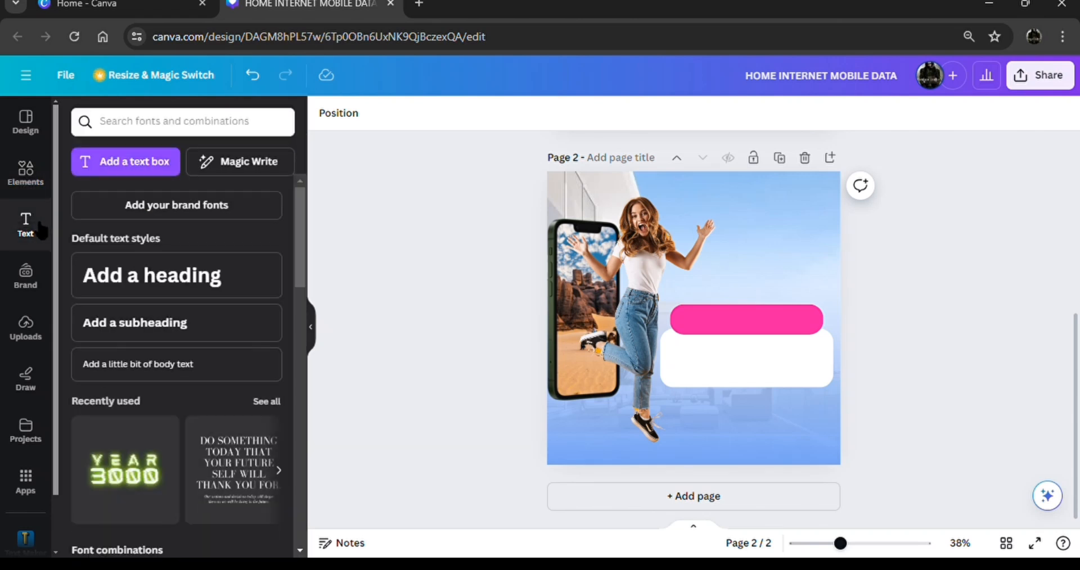
left_click(206, 282)
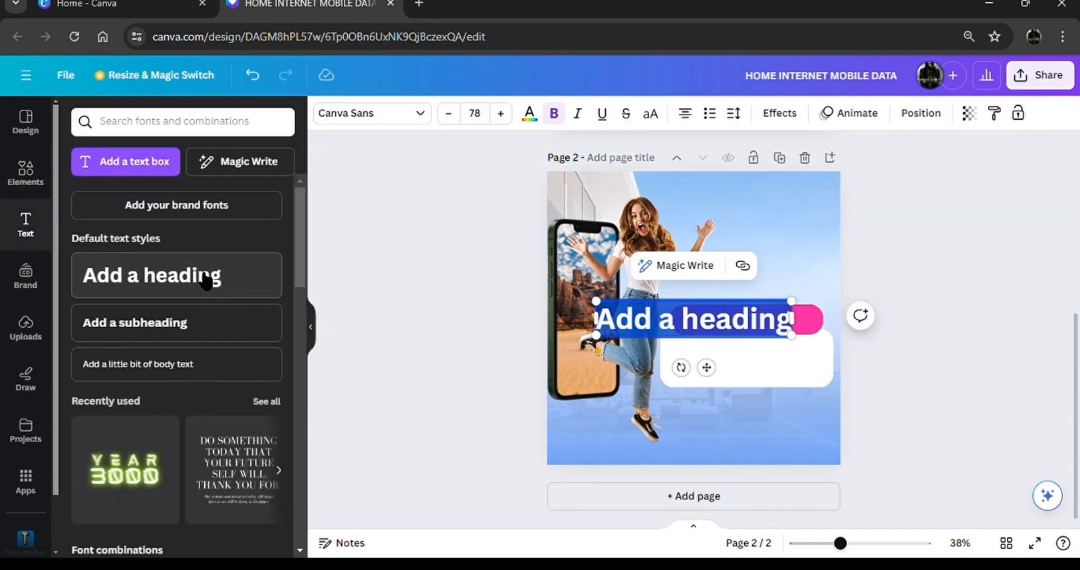
type("co")
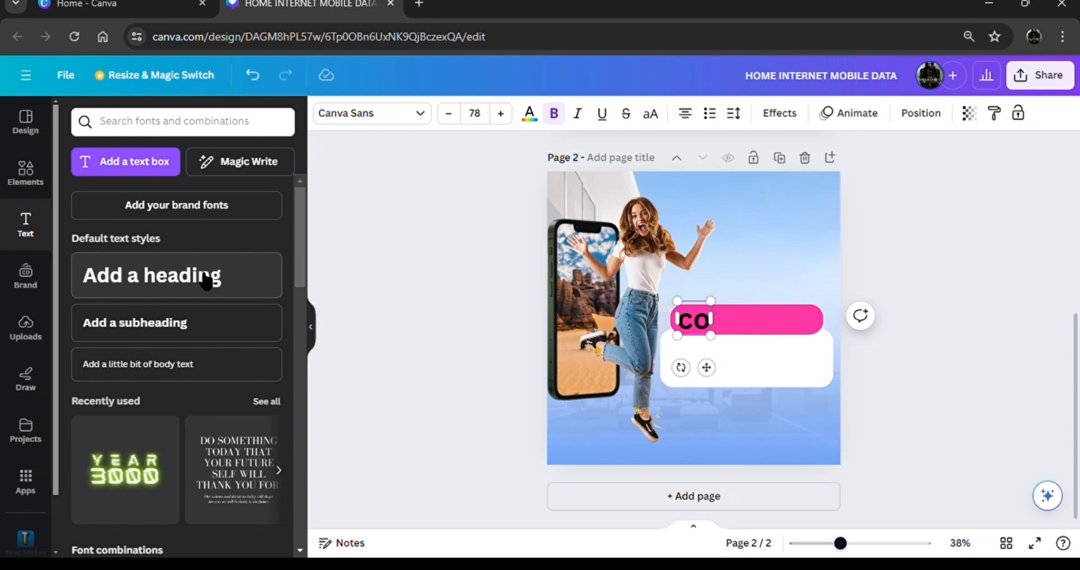
type("nn")
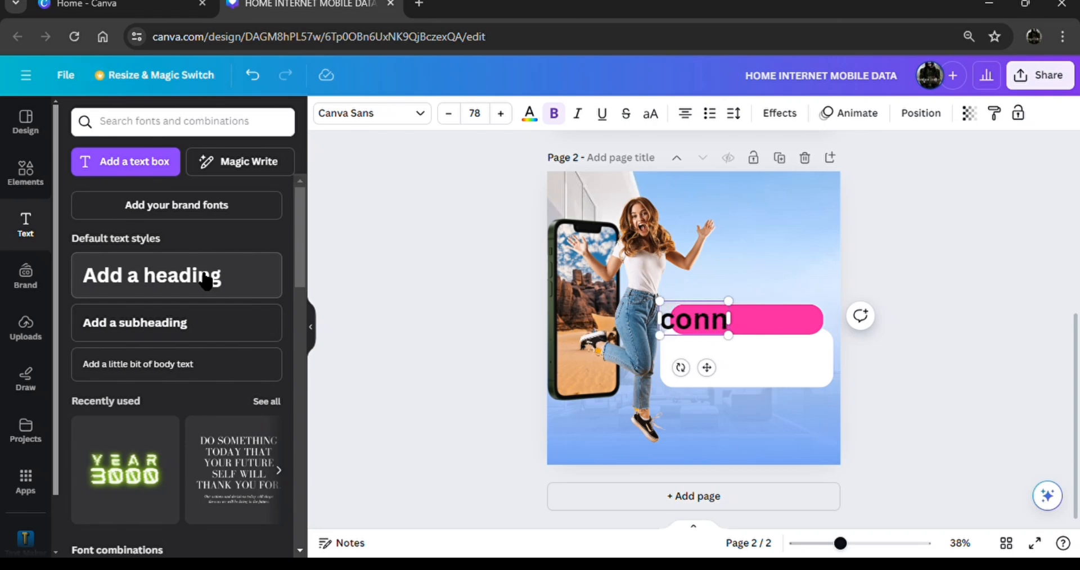
type("ected")
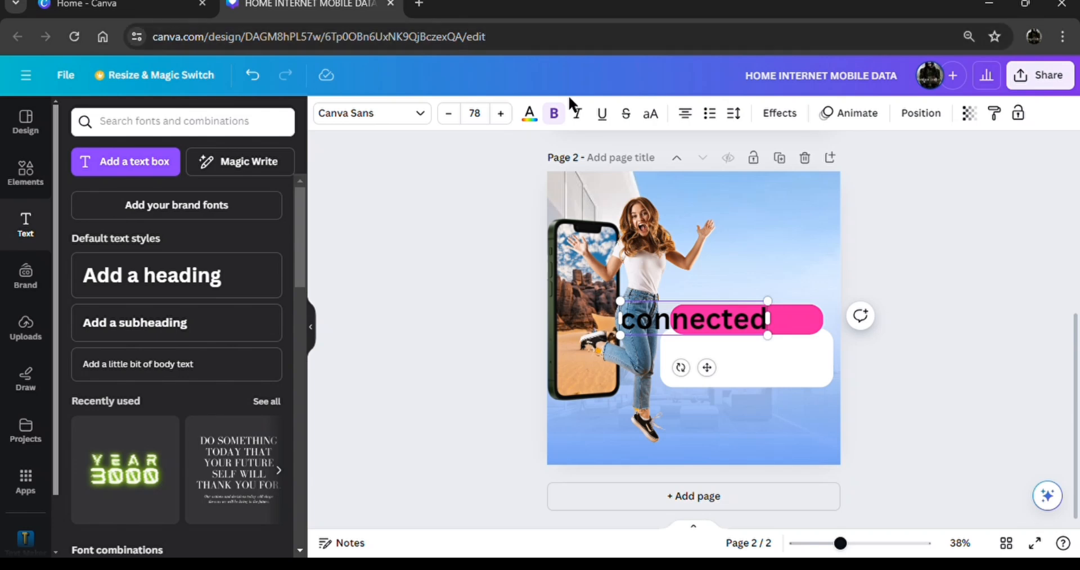
left_click(658, 118)
Step: Set the CONNECTED heading in the Anton font and change its black to the document's dark blue throughout the design
left_click(405, 118)
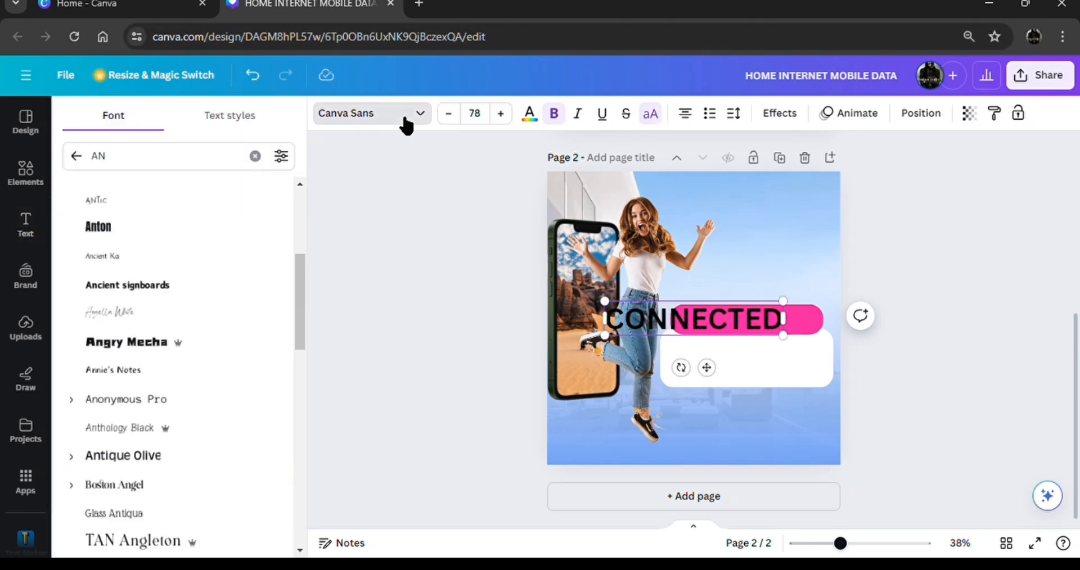
left_click(181, 230)
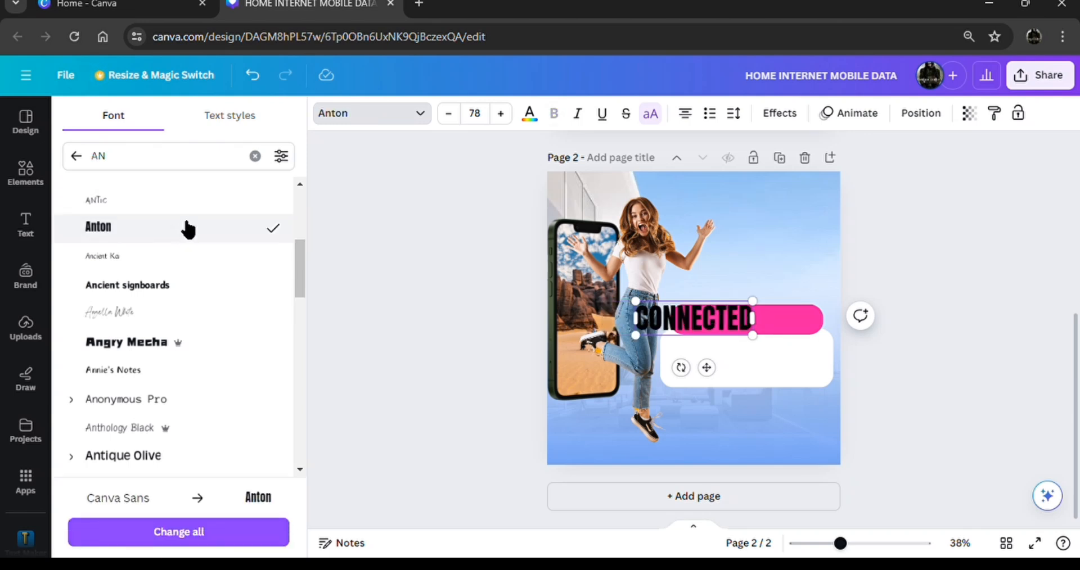
left_click(529, 117)
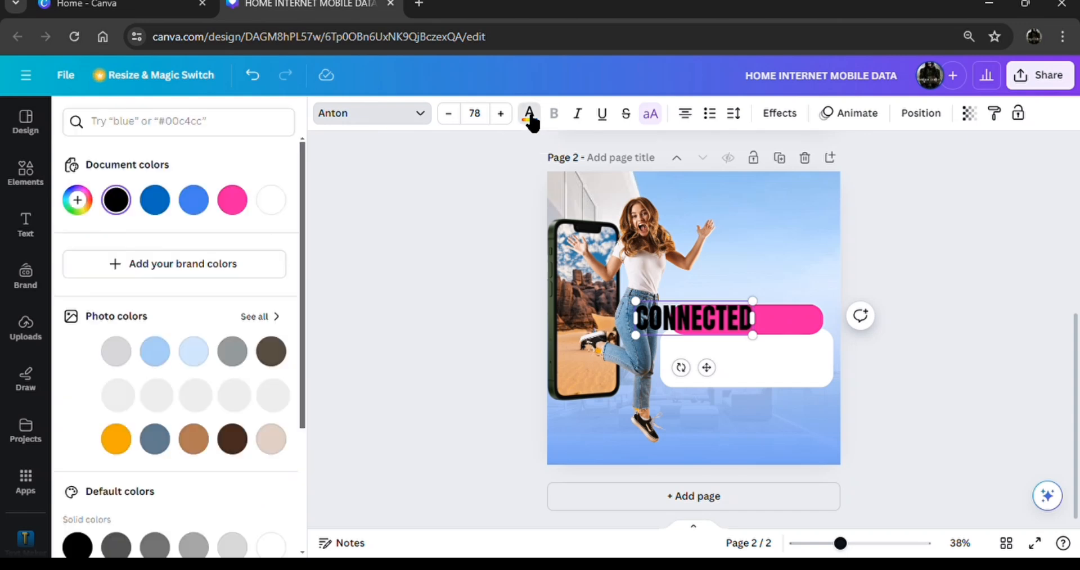
left_click(168, 204)
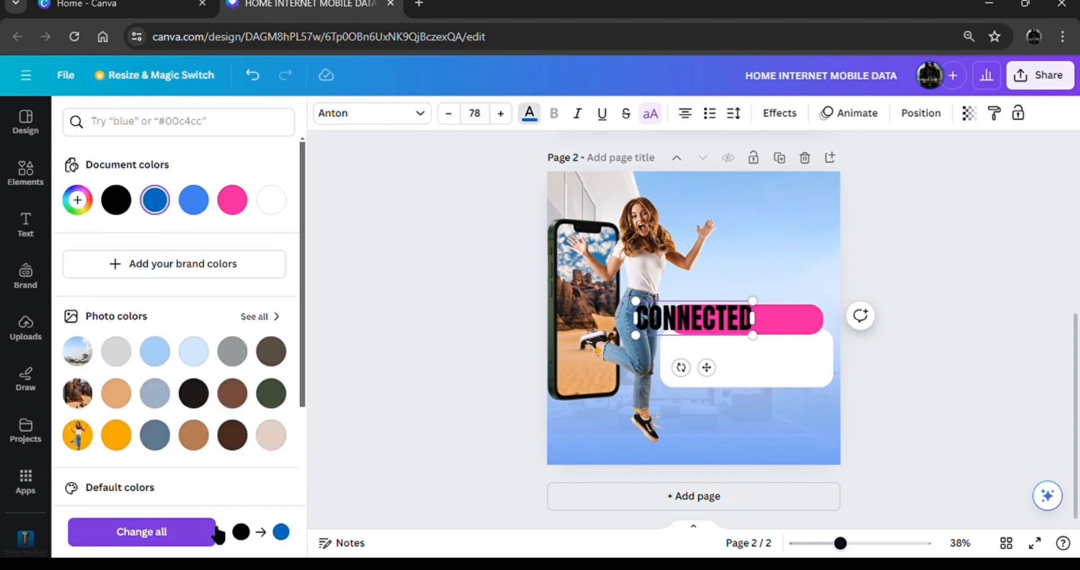
left_click(197, 543)
Step: Enlarge the CONNECTED heading to size 117, place it above the pink bar and shift the white and pink shapes slightly lower
left_click_drag(753, 301, 805, 255)
left_click(865, 325)
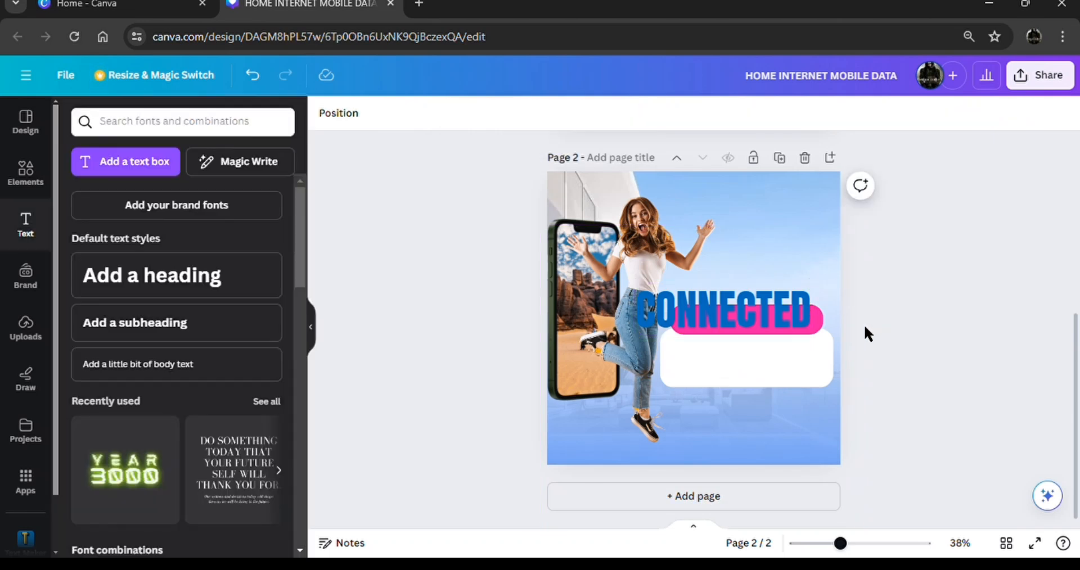
left_click_drag(775, 311, 804, 284)
left_click_drag(714, 371, 714, 383)
left_click_drag(764, 327, 764, 341)
left_click_drag(829, 282, 829, 292)
left_click(896, 211)
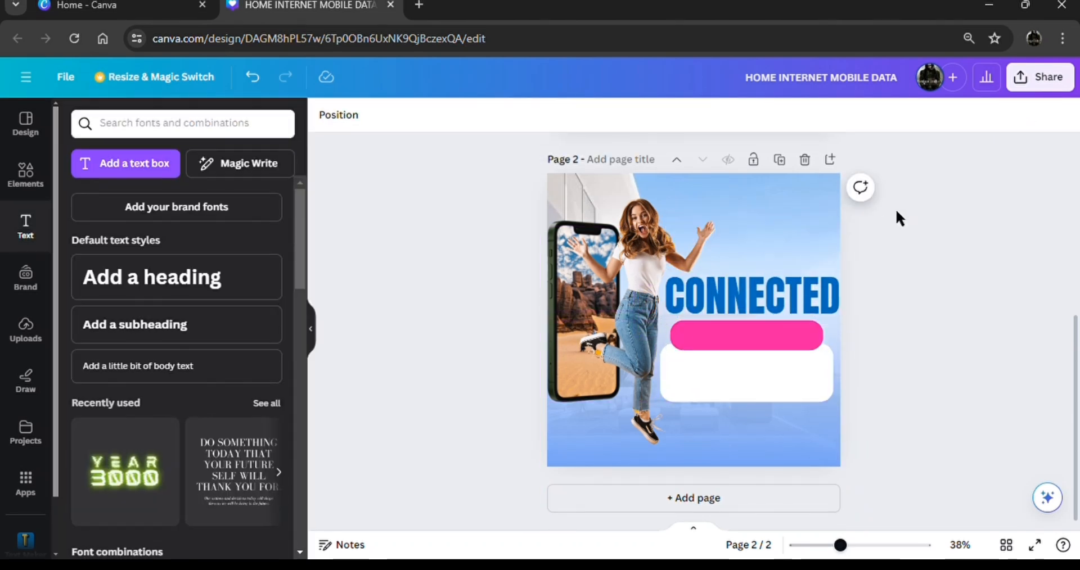
Step: Recolour the CONNECTED heading with the document's pink
left_click(730, 305)
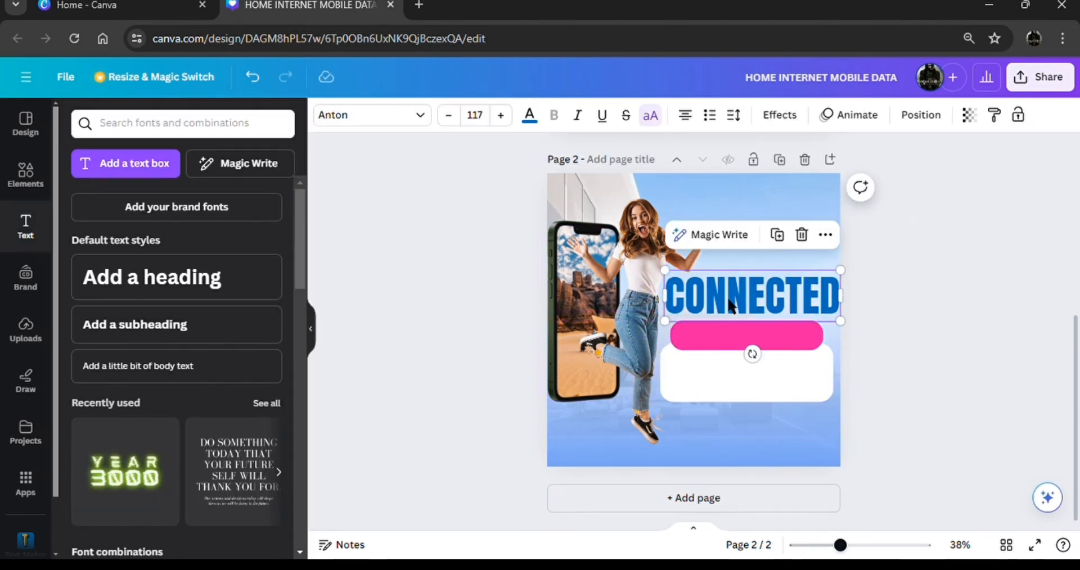
left_click(530, 116)
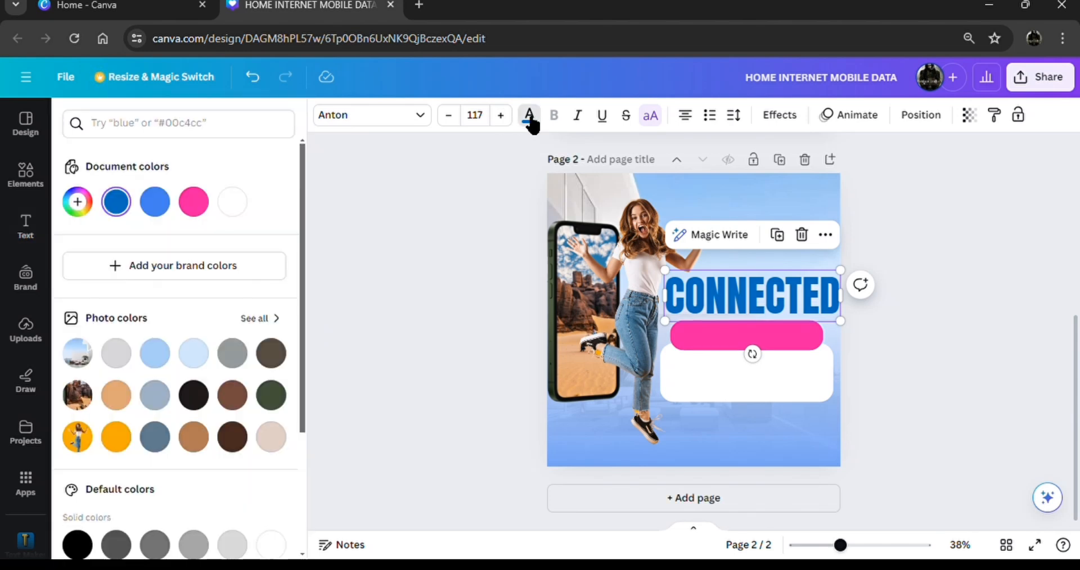
left_click(200, 208)
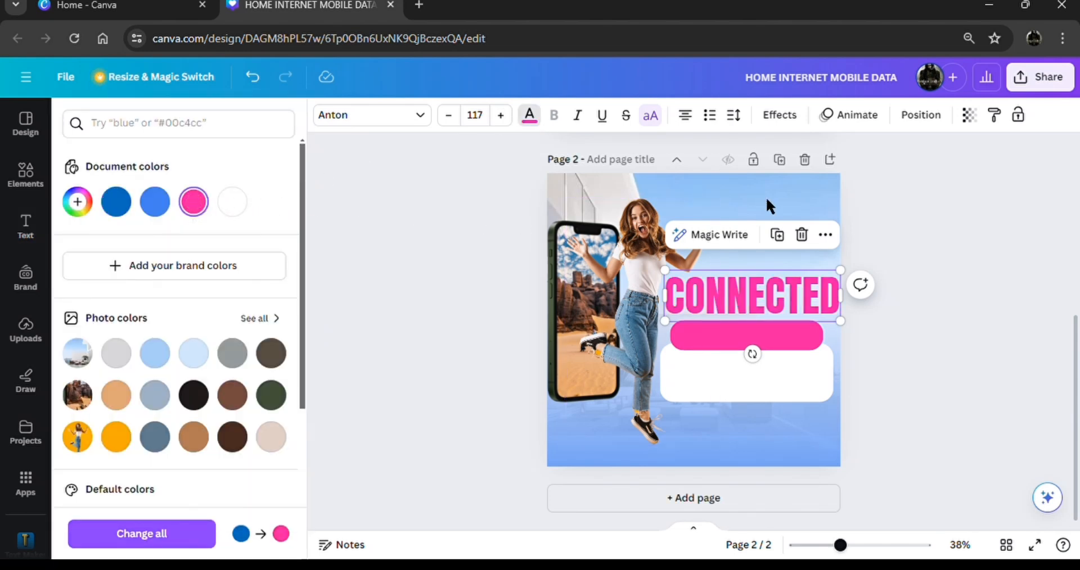
Step: Duplicate the CONNECTED heading, move the copy above the original and replace its text with "STAY FULLY"
left_click(778, 235)
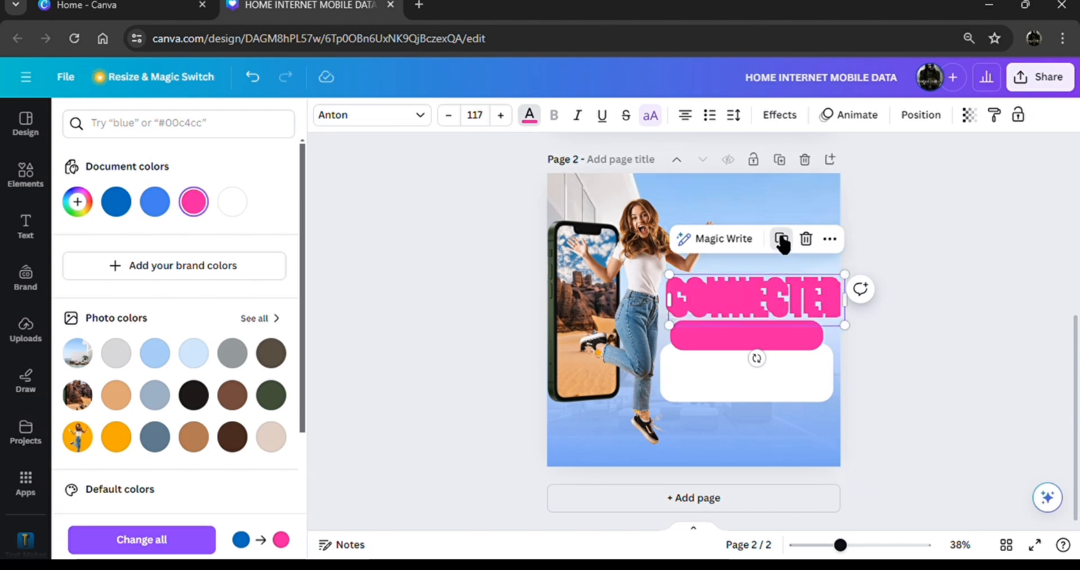
left_click_drag(766, 306, 759, 233)
double_click(769, 238)
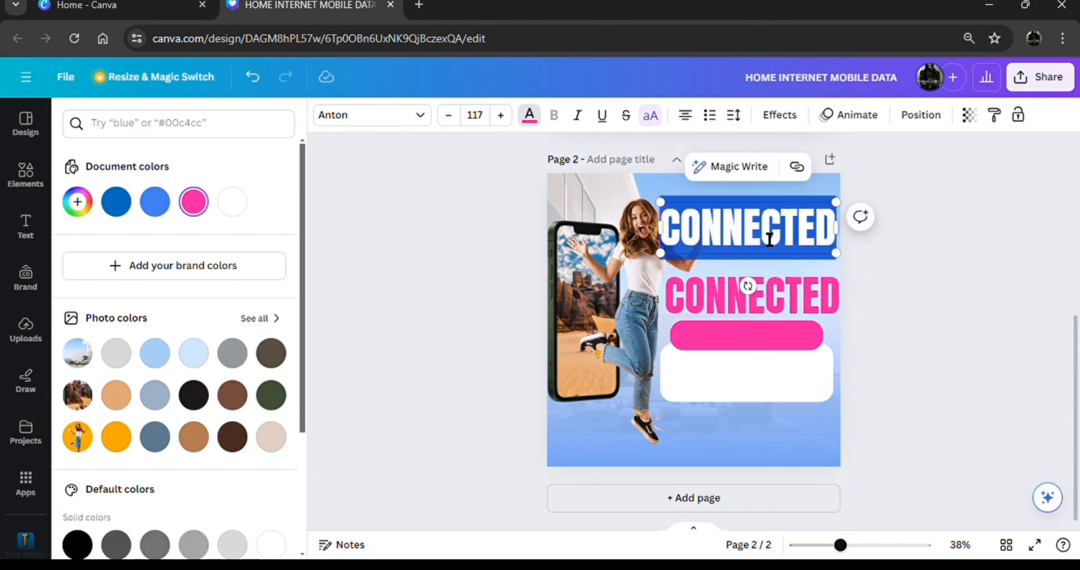
type("ST")
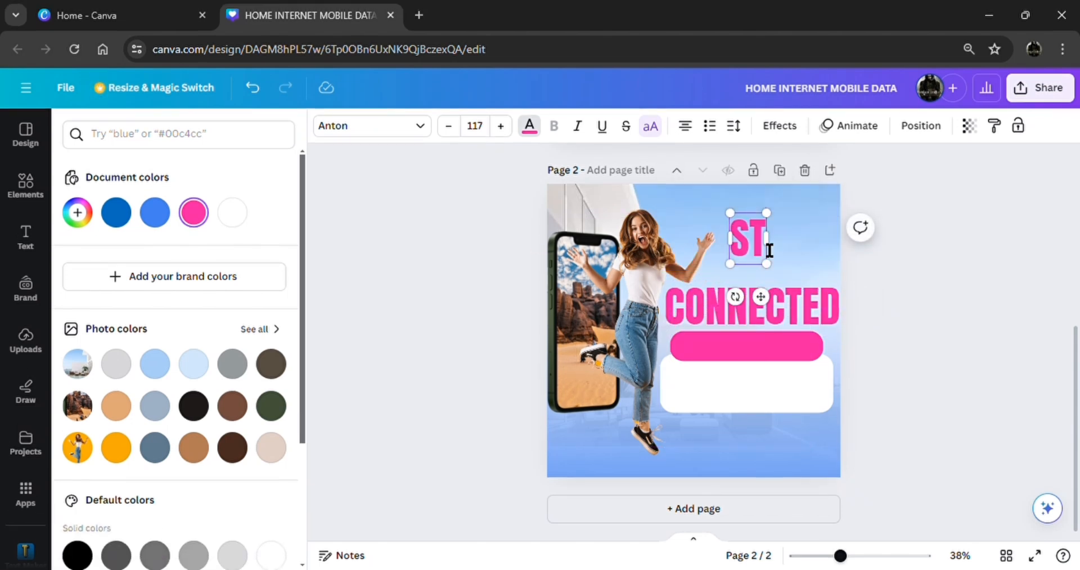
type("AY FULLY")
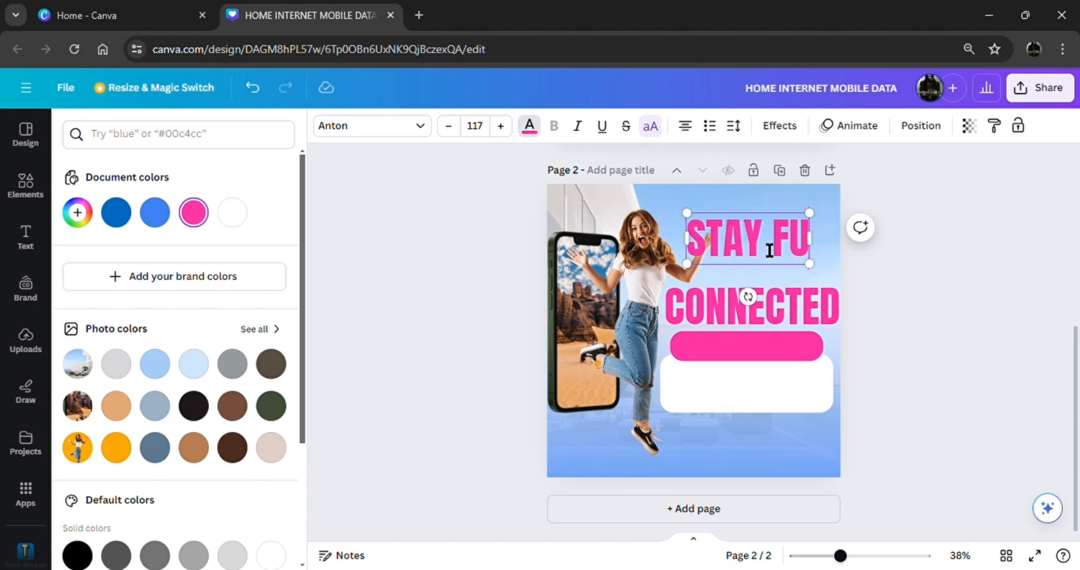
left_click(473, 285)
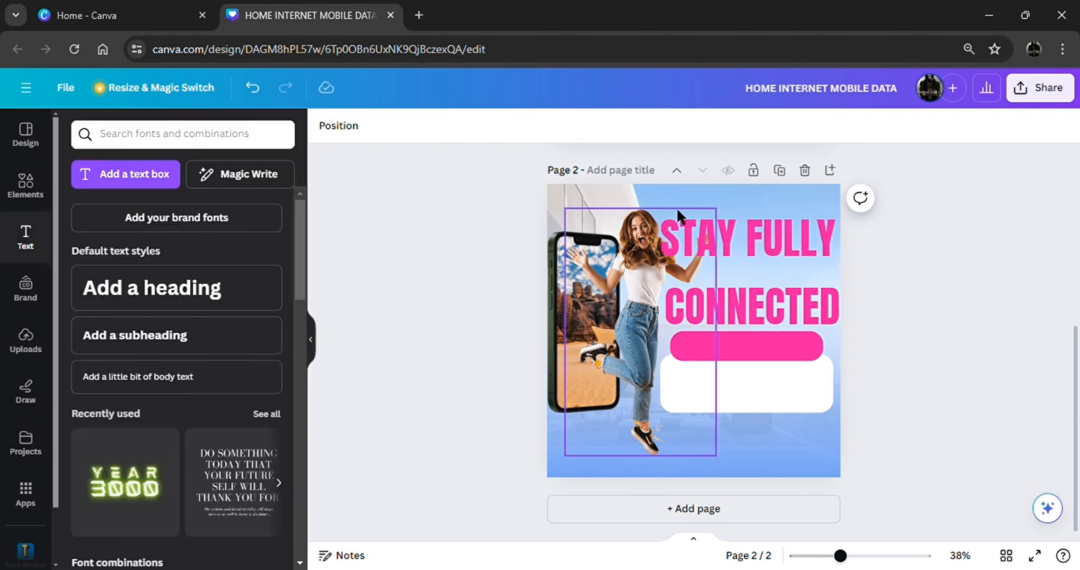
Step: Recolour the STAY FULLY text with the document's dark blue
left_click(785, 240)
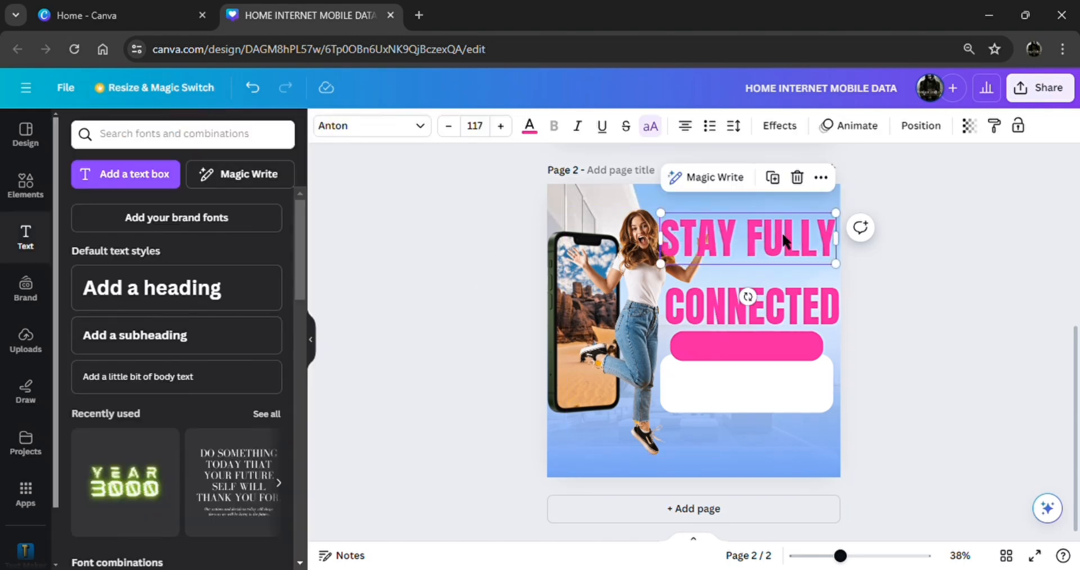
left_click(531, 127)
left_click(111, 225)
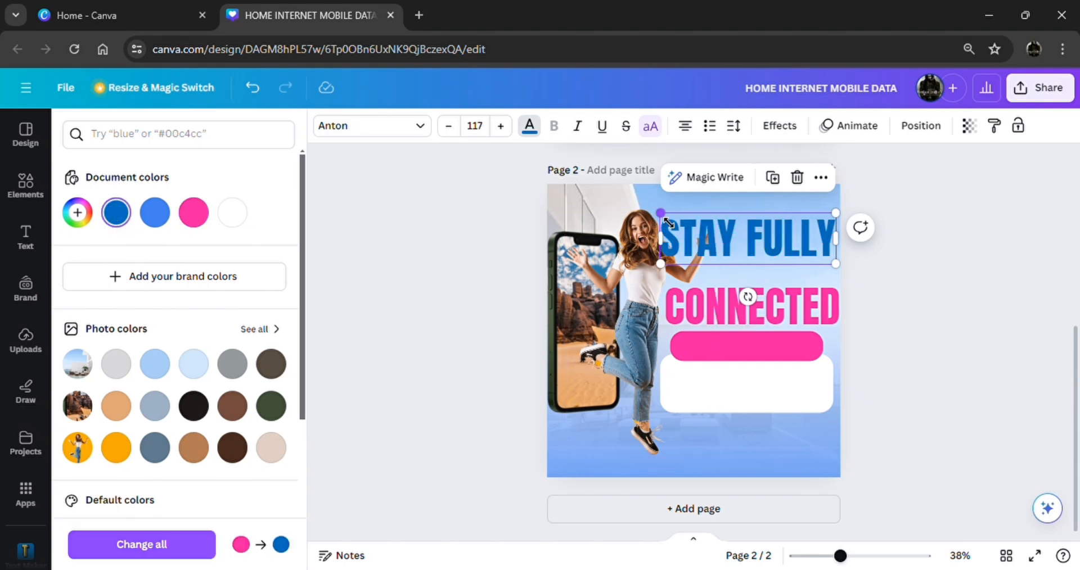
Step: Shrink the STAY FULLY text to size 92 and set it close above CONNECTED, aligned with that heading's right end
left_click_drag(661, 221, 706, 242)
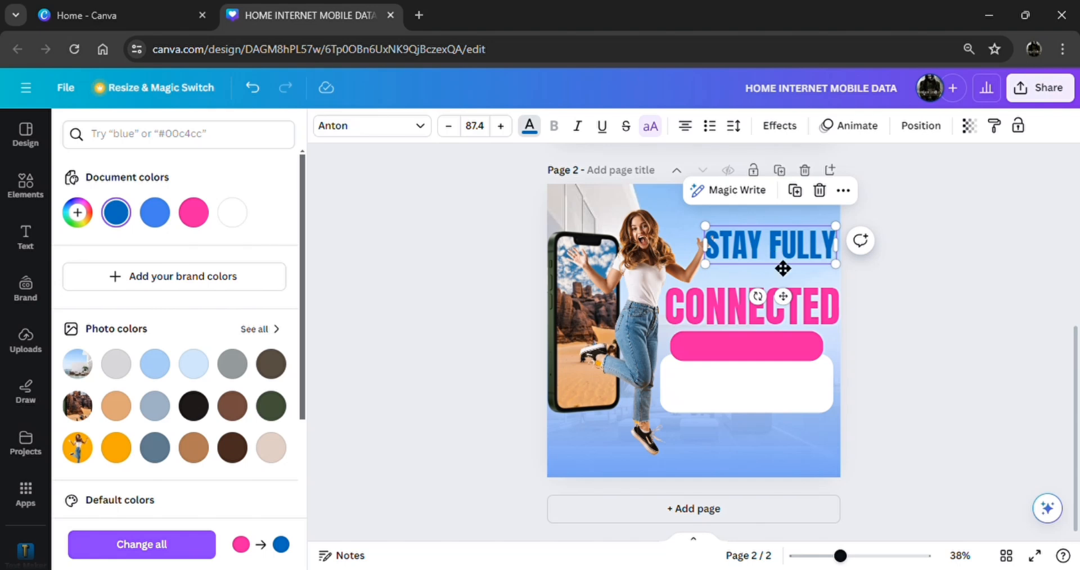
left_click_drag(783, 269, 781, 284)
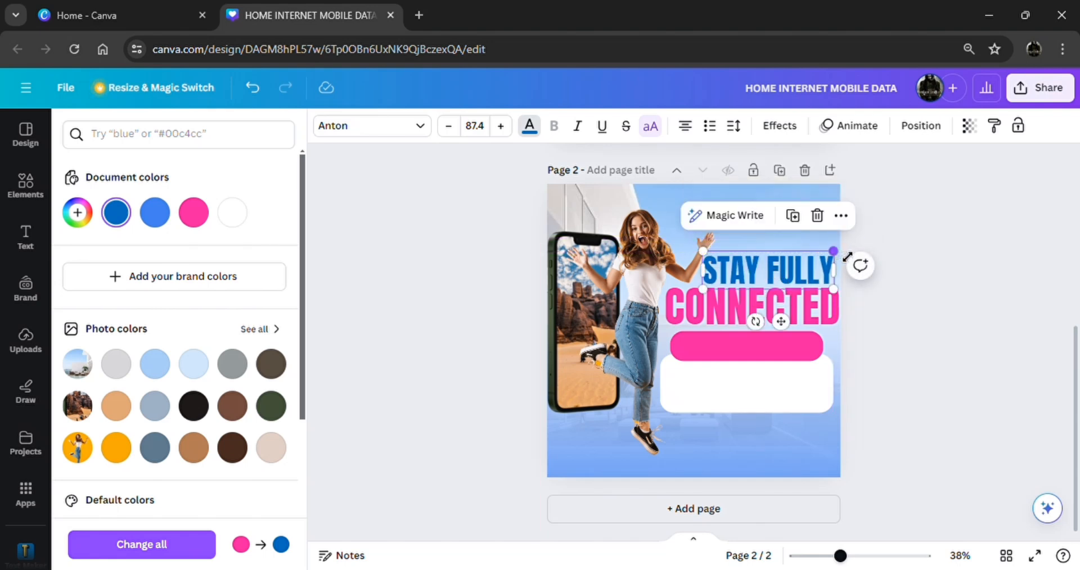
left_click_drag(846, 258, 853, 255)
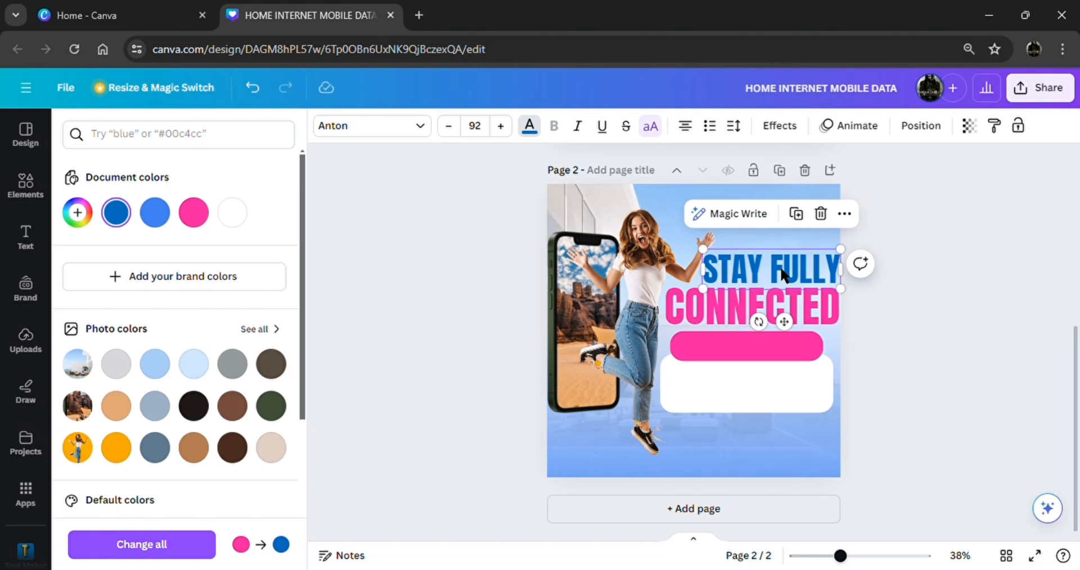
left_click_drag(782, 276, 792, 284)
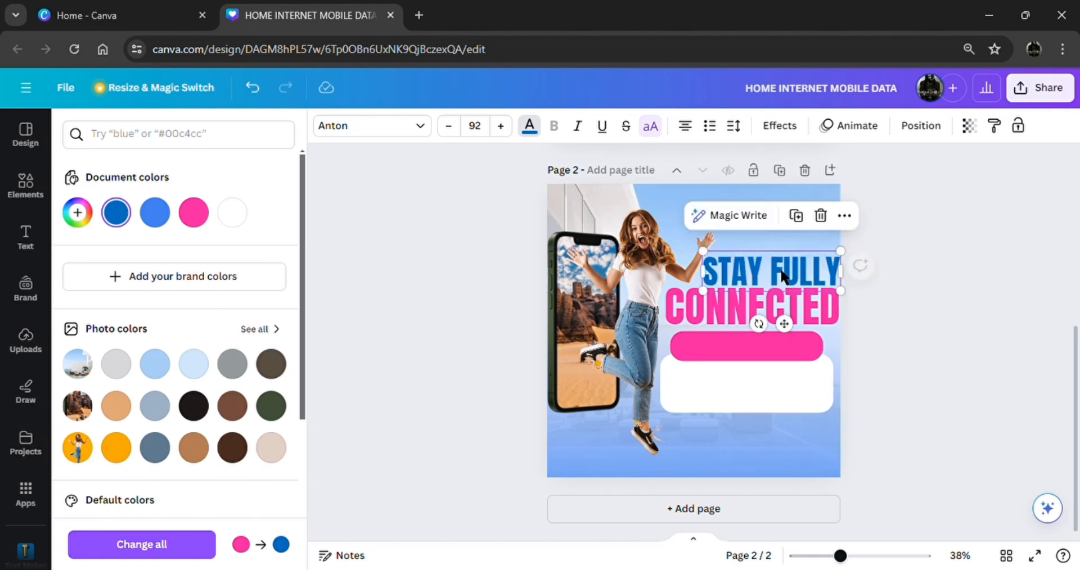
Step: Apply the Lift effect to the STAY FULLY text with an intensity of 21
left_click(782, 127)
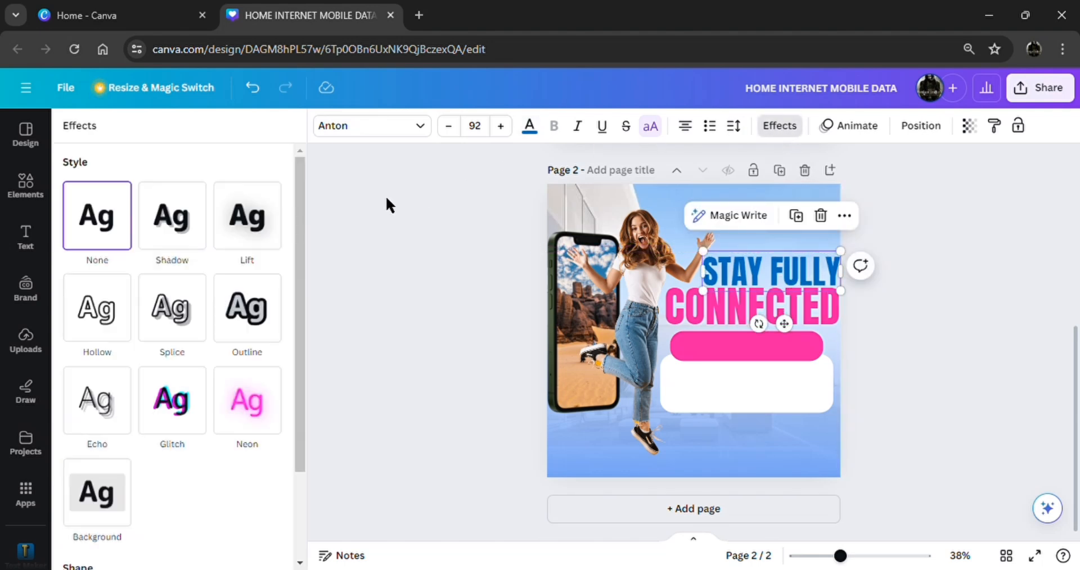
left_click(248, 240)
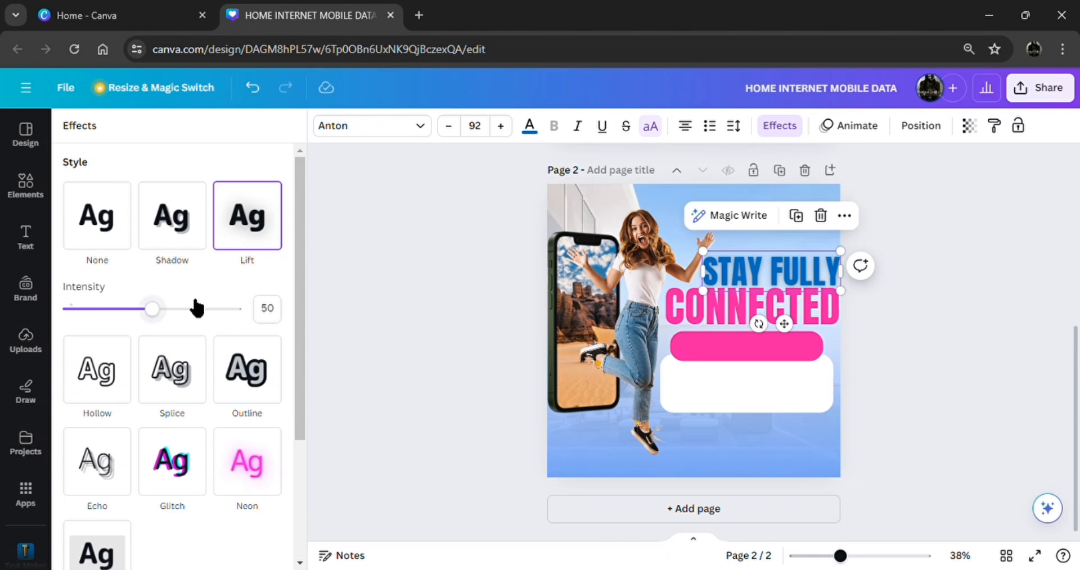
left_click_drag(154, 310, 111, 310)
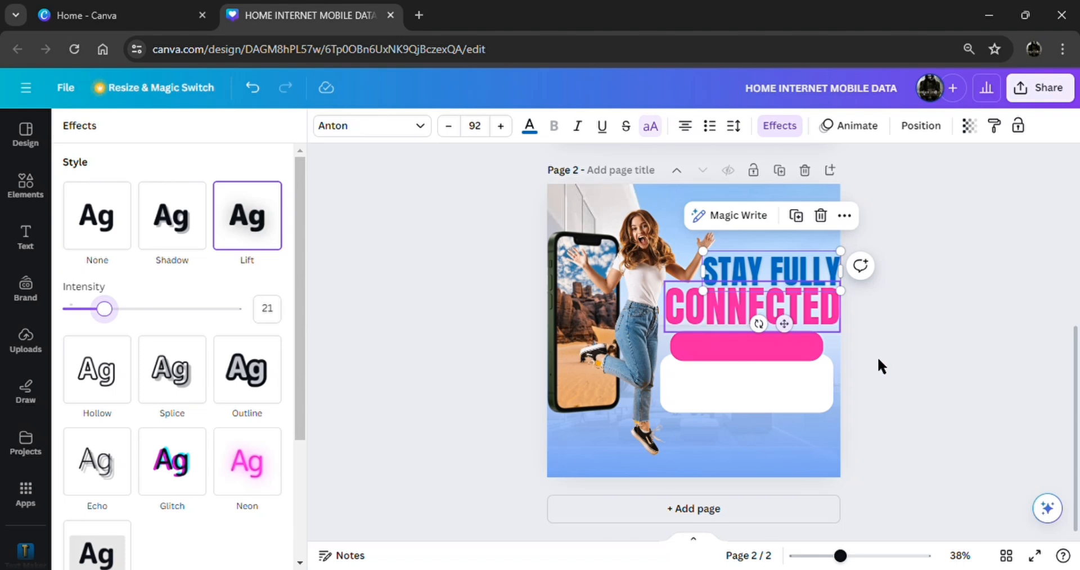
left_click(915, 381)
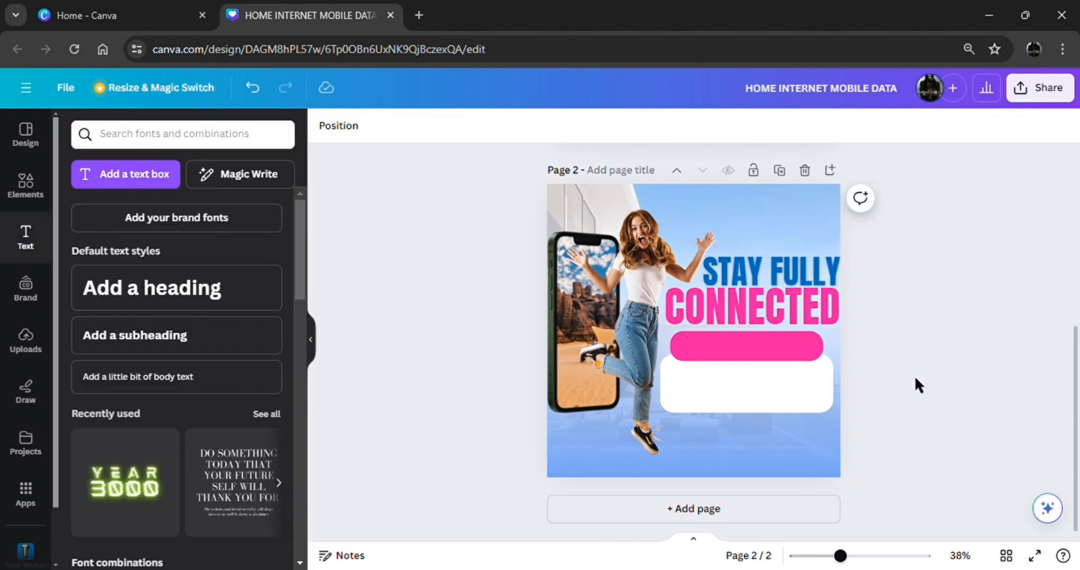
Step: Duplicate the CONNECTED heading onto the pink bar and replace the copy's text with "HOME INTERNET+MOBILE DATA"
left_click(757, 319)
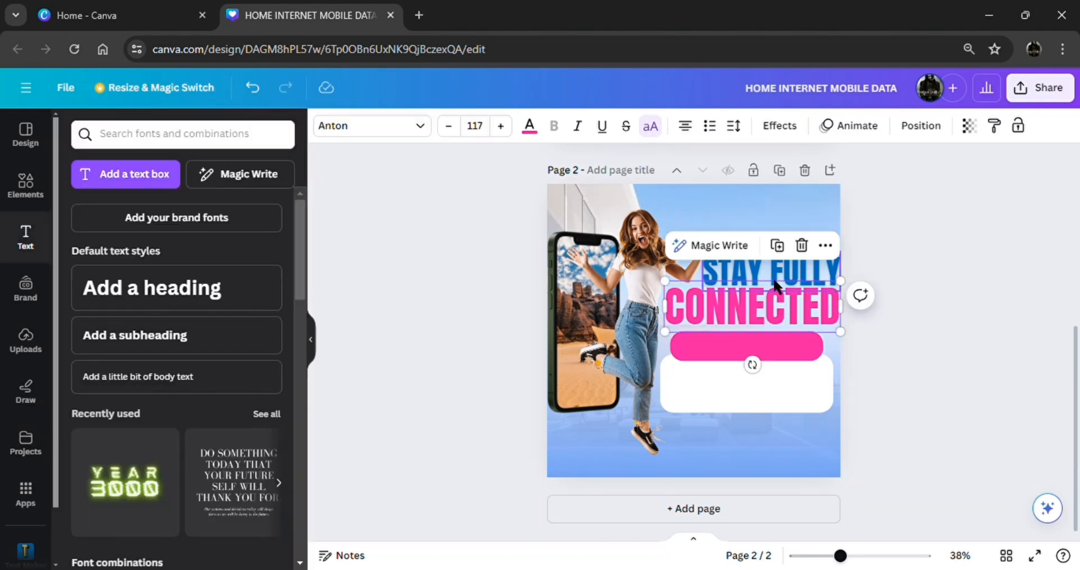
left_click(779, 246)
left_click_drag(758, 318, 751, 355)
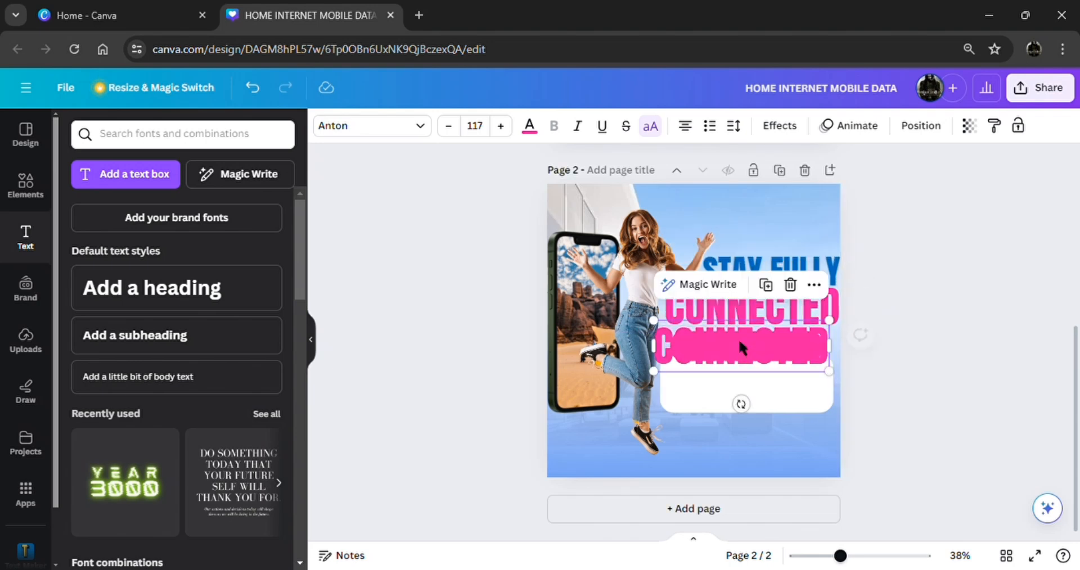
double_click(751, 354)
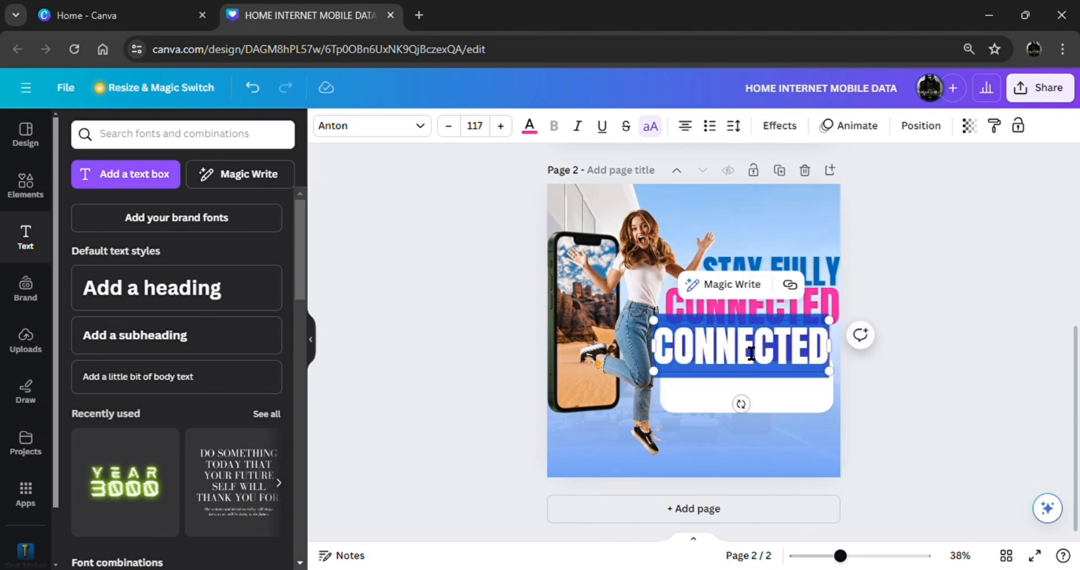
type("HO")
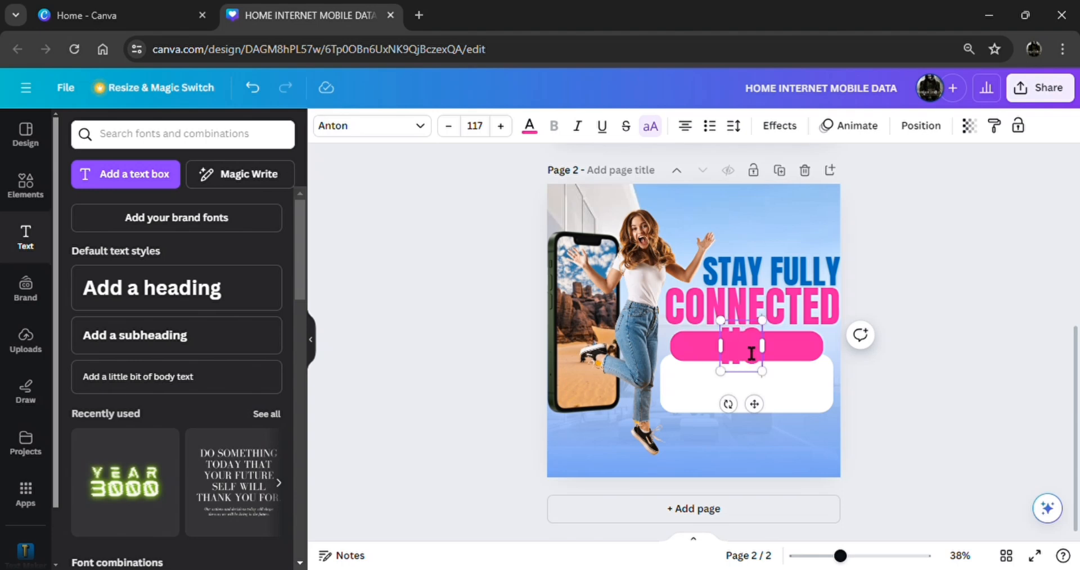
type("ME INT")
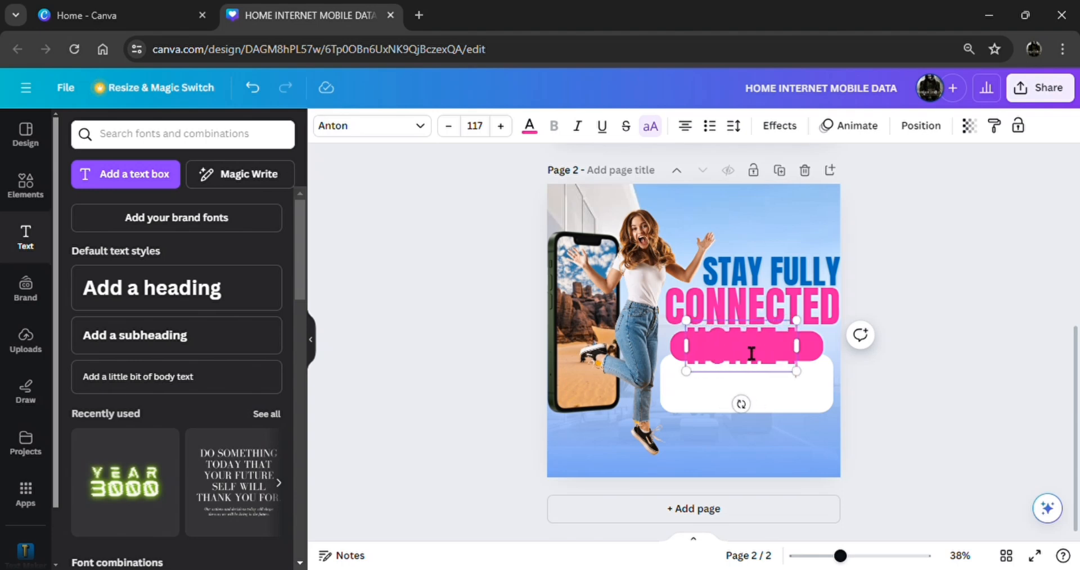
type("ER")
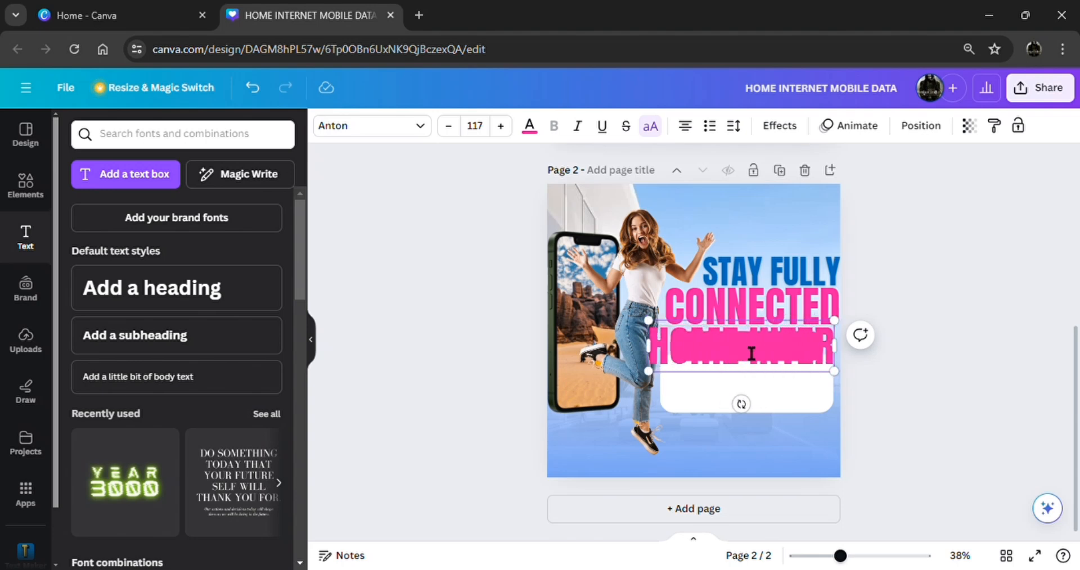
type("NET+")
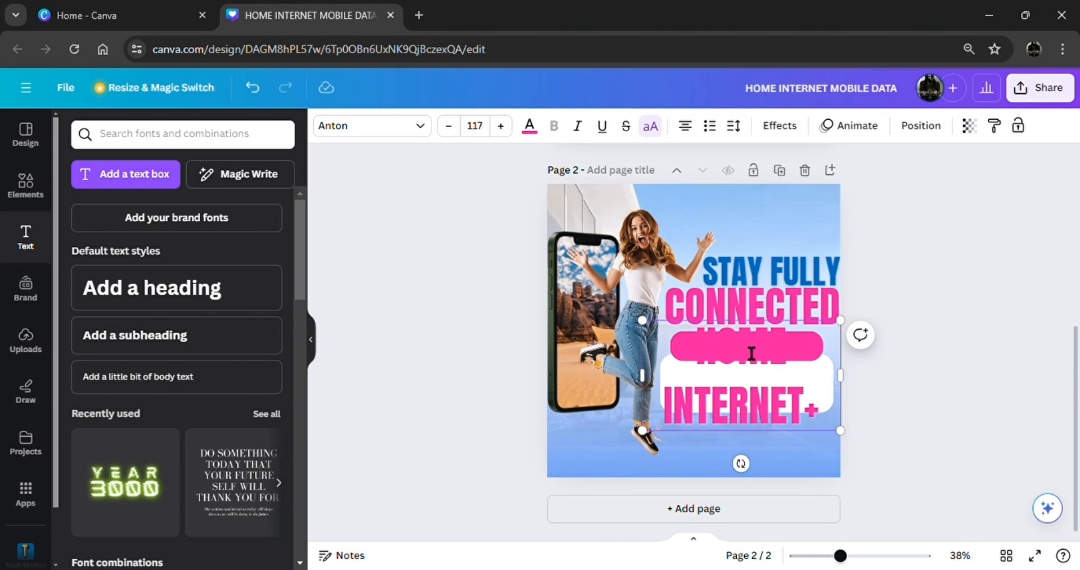
type("MOBILE DATA")
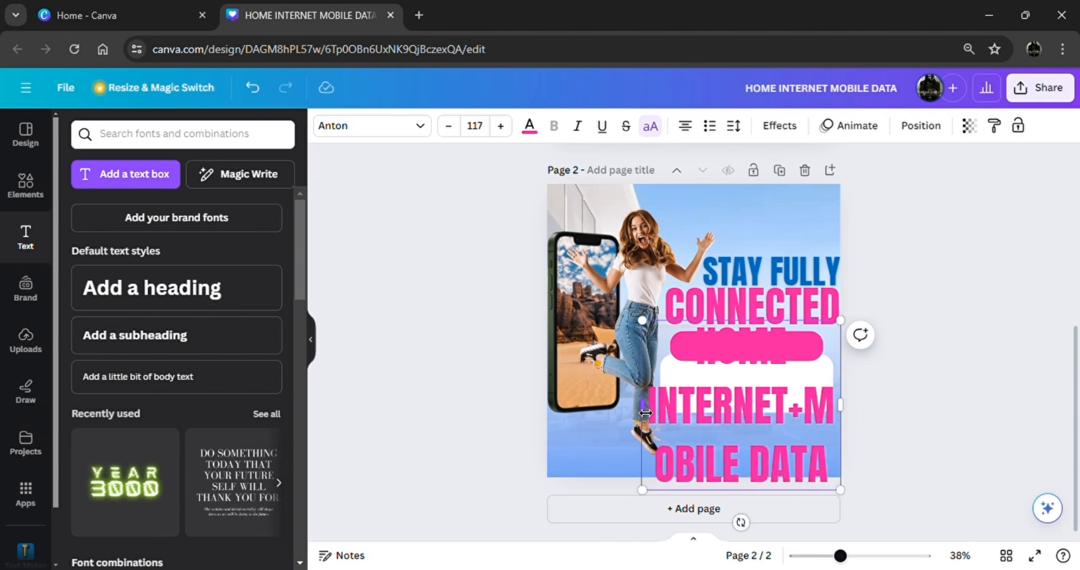
Step: Widen the HOME INTERNET+MOBILE DATA text box to fit one line and scale the text down to size 36.6
left_click_drag(644, 413, 374, 445)
left_click_drag(373, 322, 696, 408)
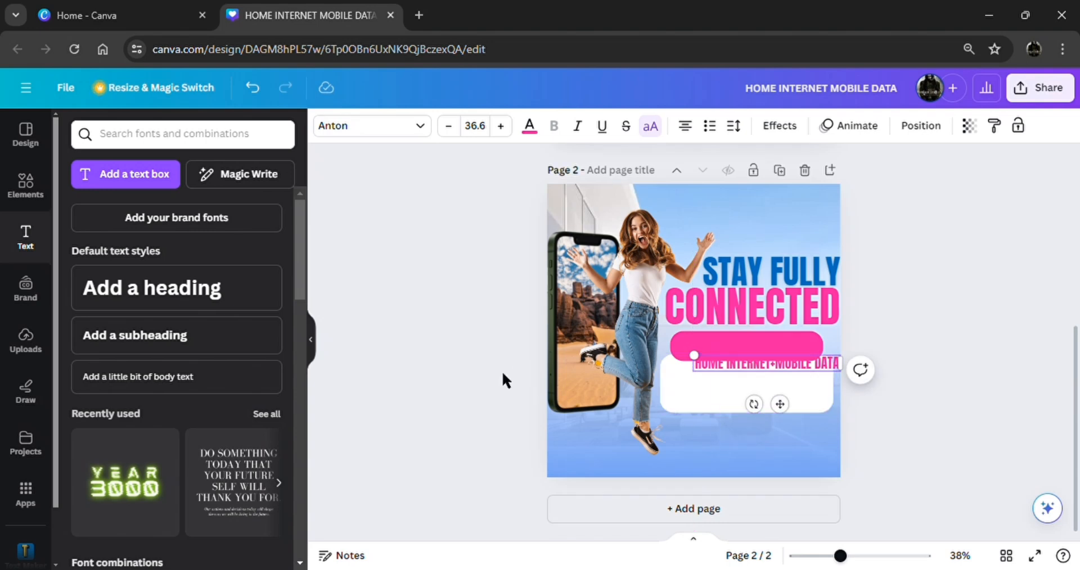
left_click(502, 371)
Step: Recolour the HOME INTERNET+MOBILE DATA text white and centre it on the pink bar
left_click(755, 367)
left_click(529, 126)
left_click(231, 213)
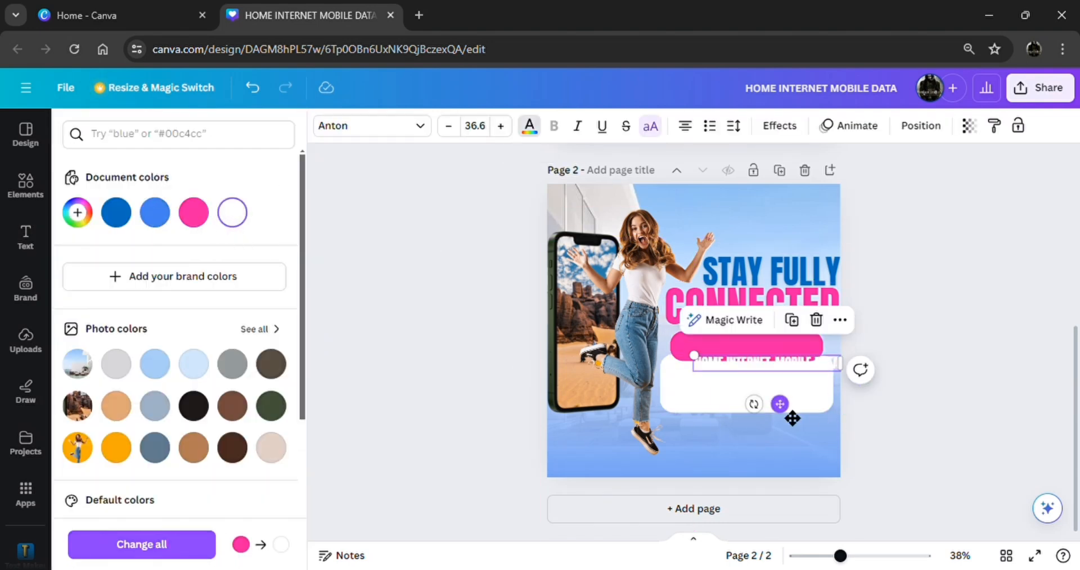
left_click_drag(782, 408, 773, 402)
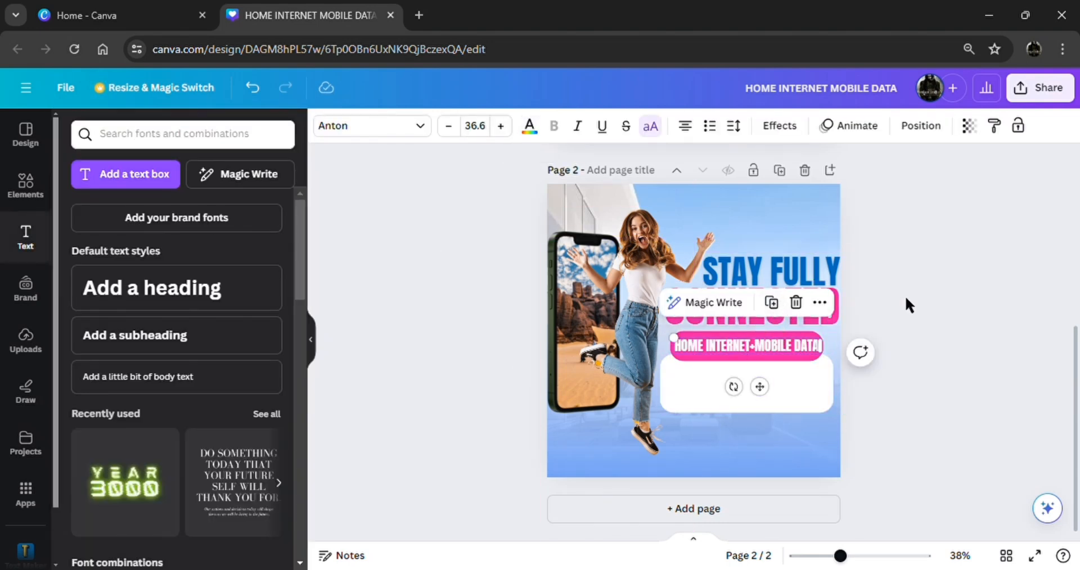
Step: Duplicate the CONNECTED heading onto the white rounded box and replace the copy's text with "$49.99 + GCT"
left_click(759, 317)
left_click_drag(758, 316, 760, 398)
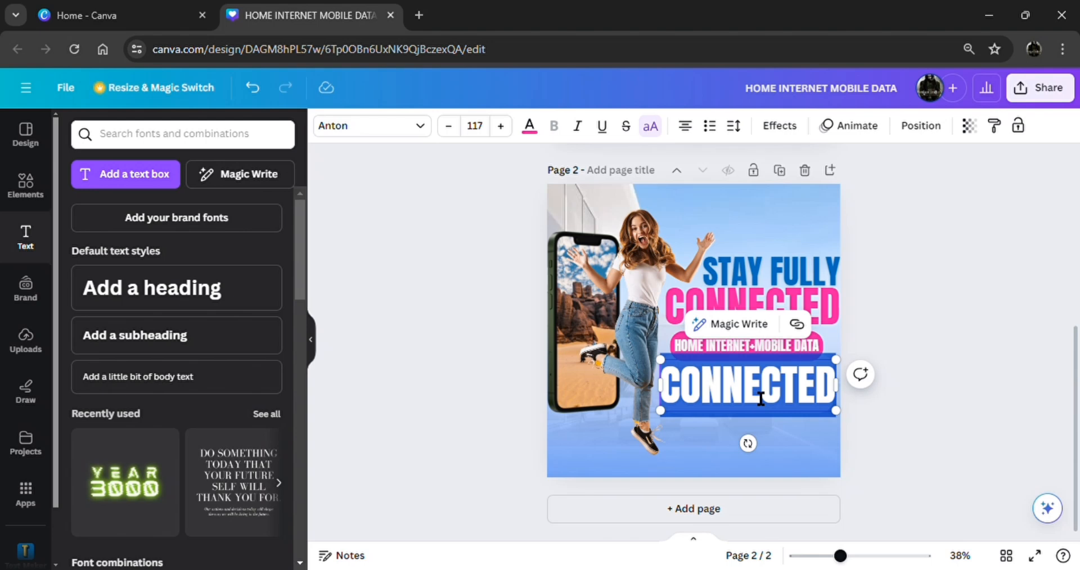
type("$49.99")
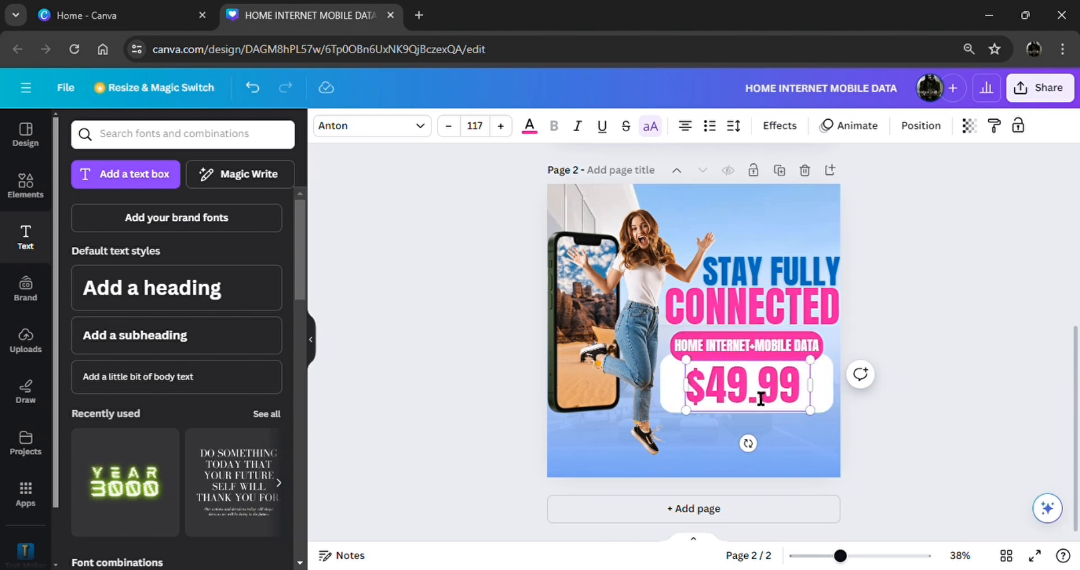
type(" +")
key("Return")
type("GCT")
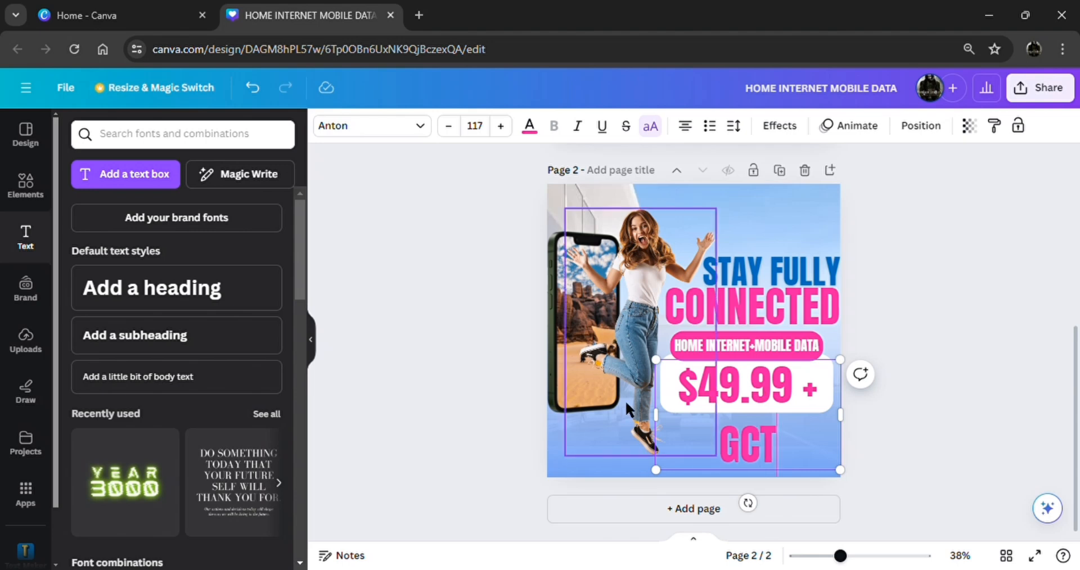
Step: Widen the $49.99 + GCT text box to fit one line and scale it down to centre on the white box
left_click_drag(656, 416, 556, 416)
left_click_drag(556, 361, 624, 385)
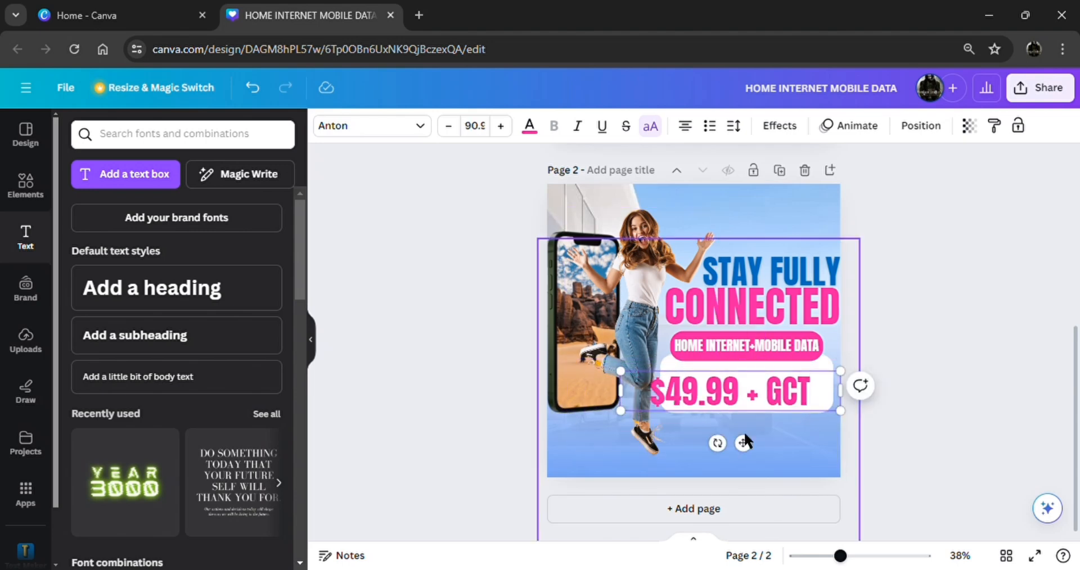
left_click_drag(745, 435, 760, 432)
Step: Change the $49.99 + GCT text to the Ancient signboards font and fit it centred in the white box at size 83.3
left_click(416, 127)
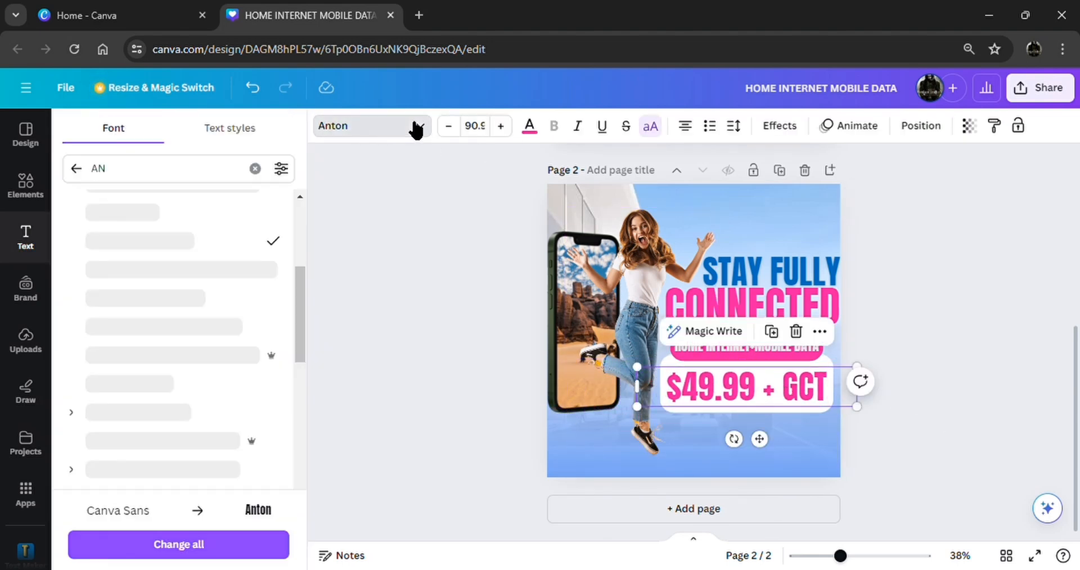
left_click(76, 168)
left_click(169, 298)
left_click(150, 335)
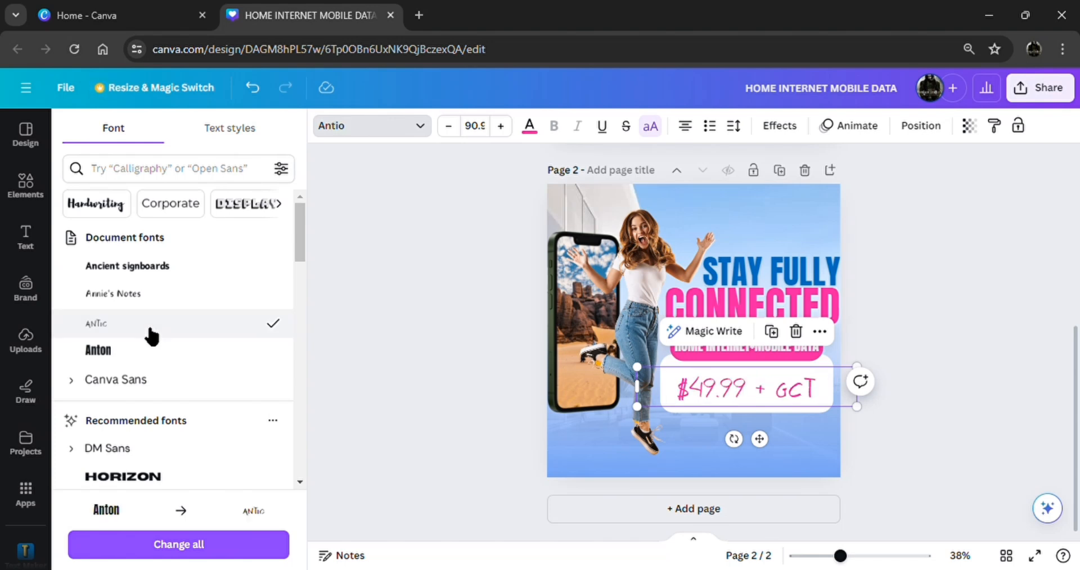
left_click(162, 274)
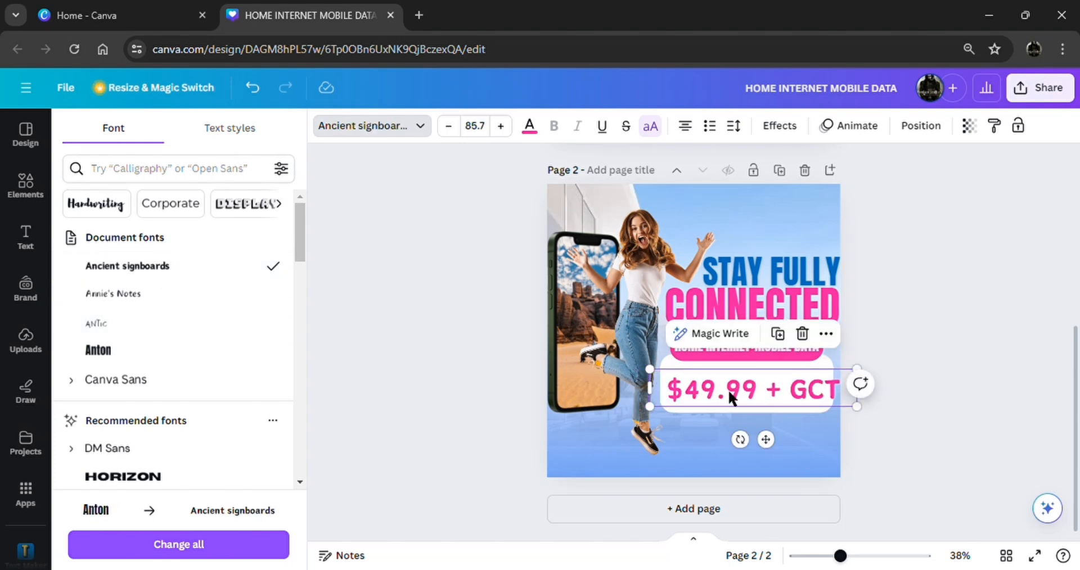
left_click_drag(766, 439, 759, 438)
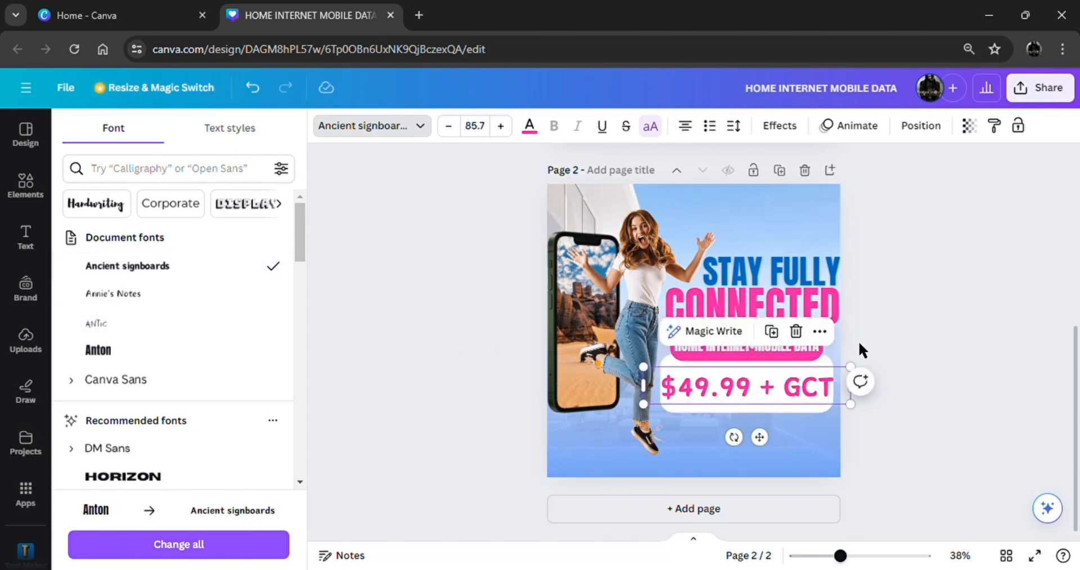
left_click_drag(850, 367, 845, 370)
left_click_drag(756, 437, 760, 436)
Step: Duplicate the price text to the bottom of the design and replace the copy's text with "DATA DEALS"
left_click(772, 332)
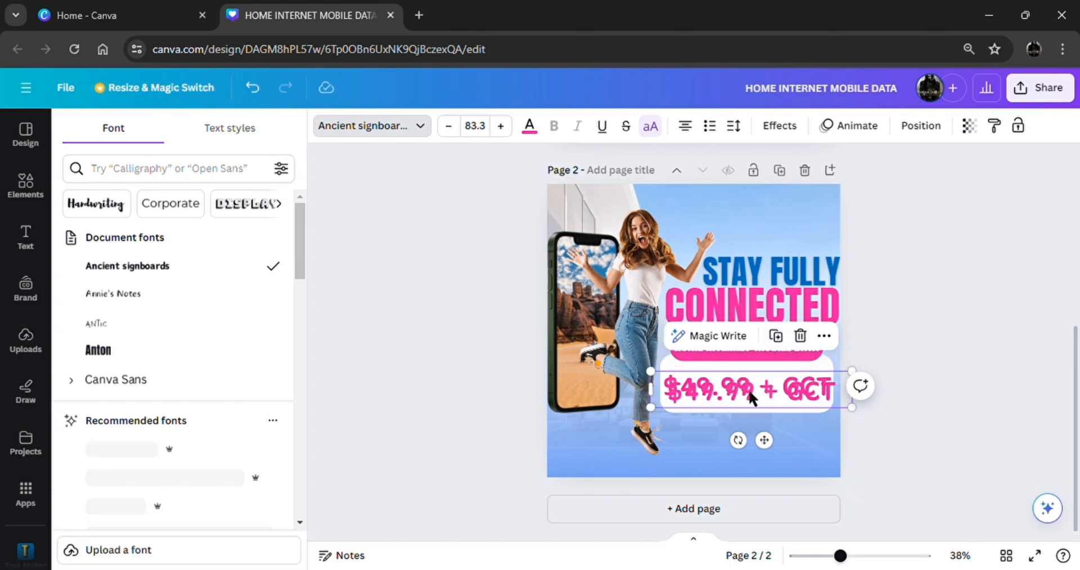
left_click_drag(751, 398, 732, 461)
double_click(732, 456)
type("DATA")
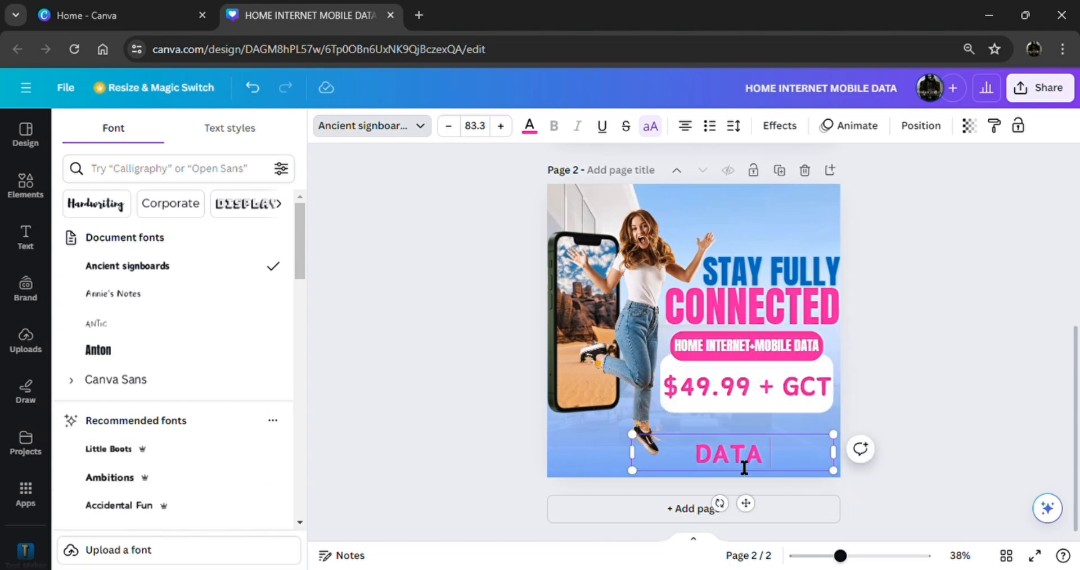
type(" DEALS")
left_click(447, 430)
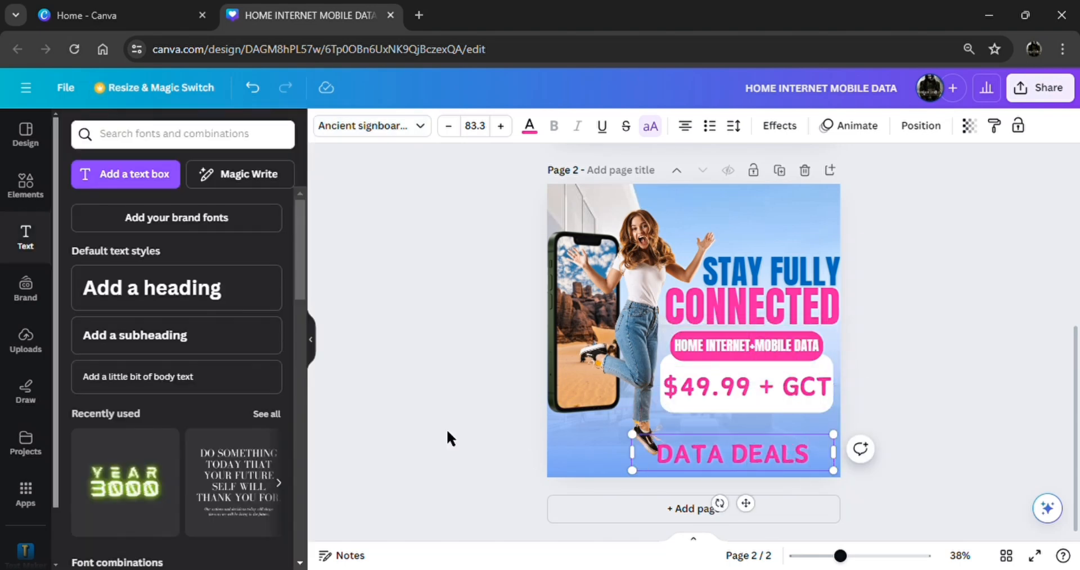
Step: Change the DATA DEALS text to the Antio font
left_click(778, 465)
left_click(405, 123)
left_click(109, 323)
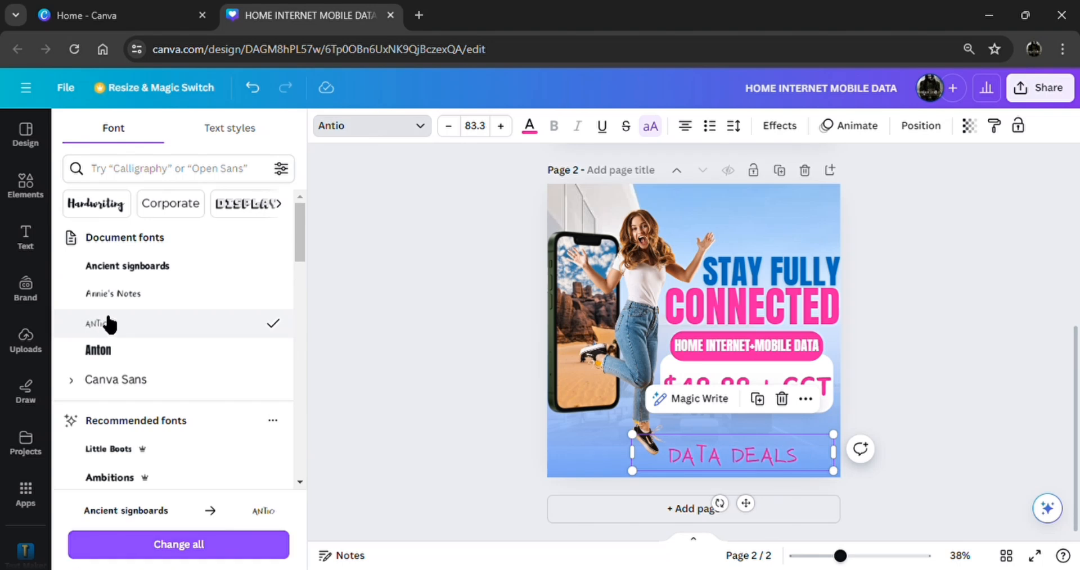
Step: Recolour the DATA DEALS text white (#ffffff) and apply the Lift effect to it
left_click(529, 125)
left_click(232, 212)
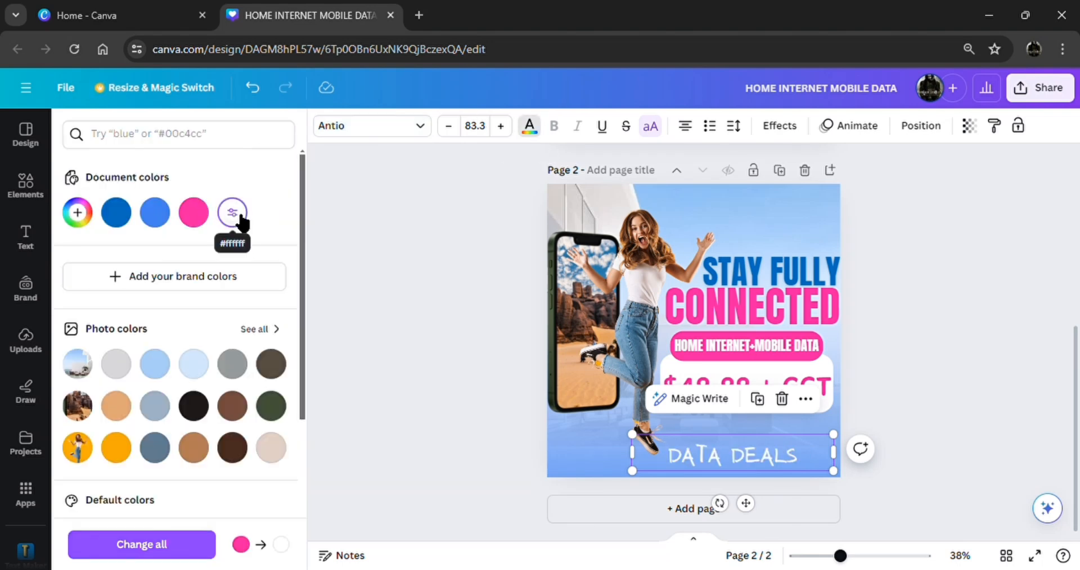
left_click(780, 125)
left_click(256, 253)
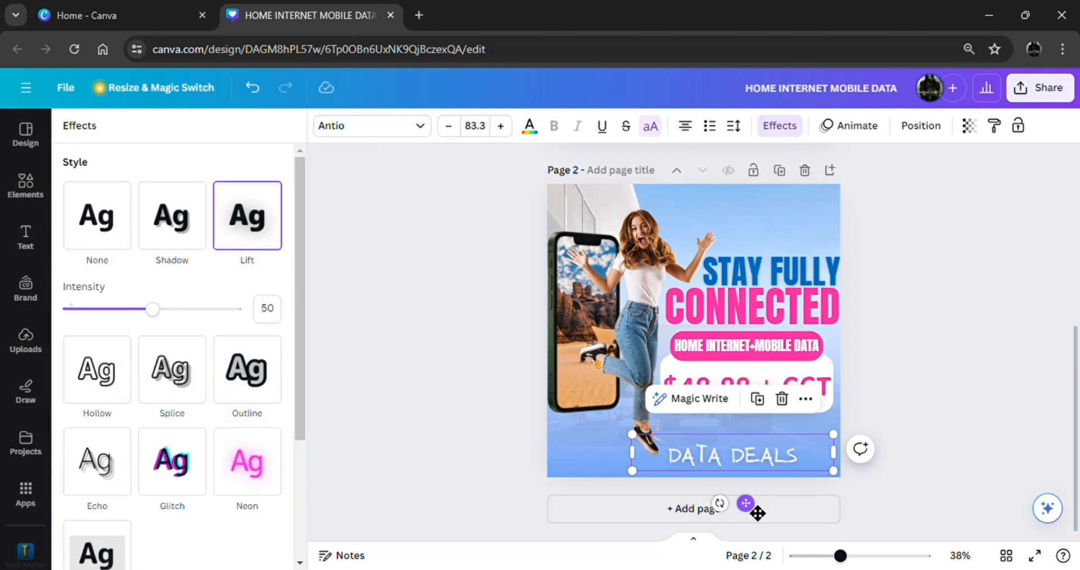
Step: Place DATA DEALS at the top of the design above STAY FULLY, with a copy at the bottom reading "CRAFTY"
left_click_drag(746, 504, 719, 457)
left_click(760, 266)
double_click(720, 457)
type("C")
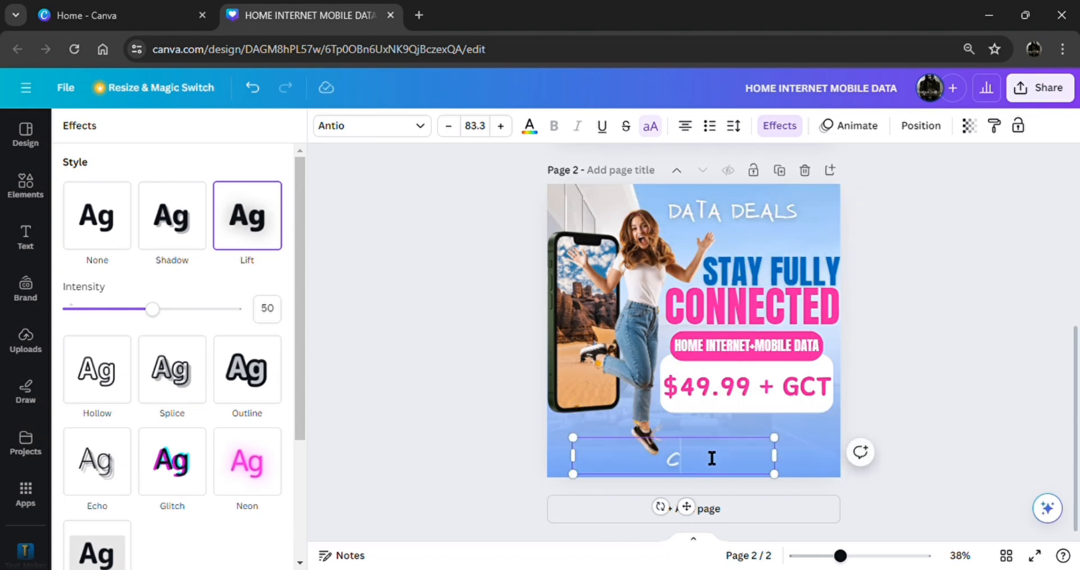
type("RAFTY")
key("Escape")
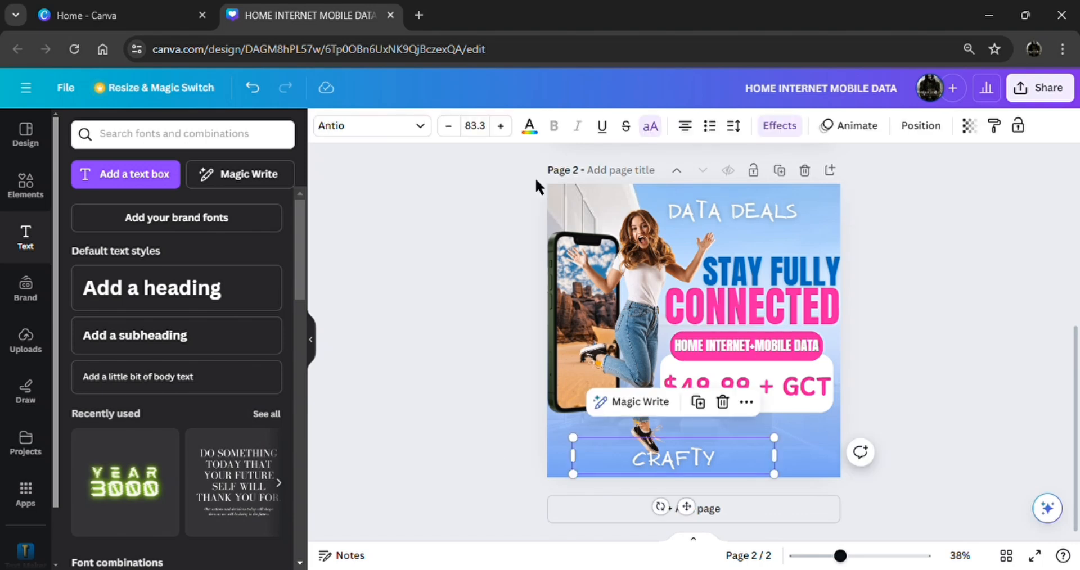
Step: Change the CRAFTY text to the Annie's Notes font and move it to the design's bottom-left corner
left_click(394, 133)
left_click(210, 297)
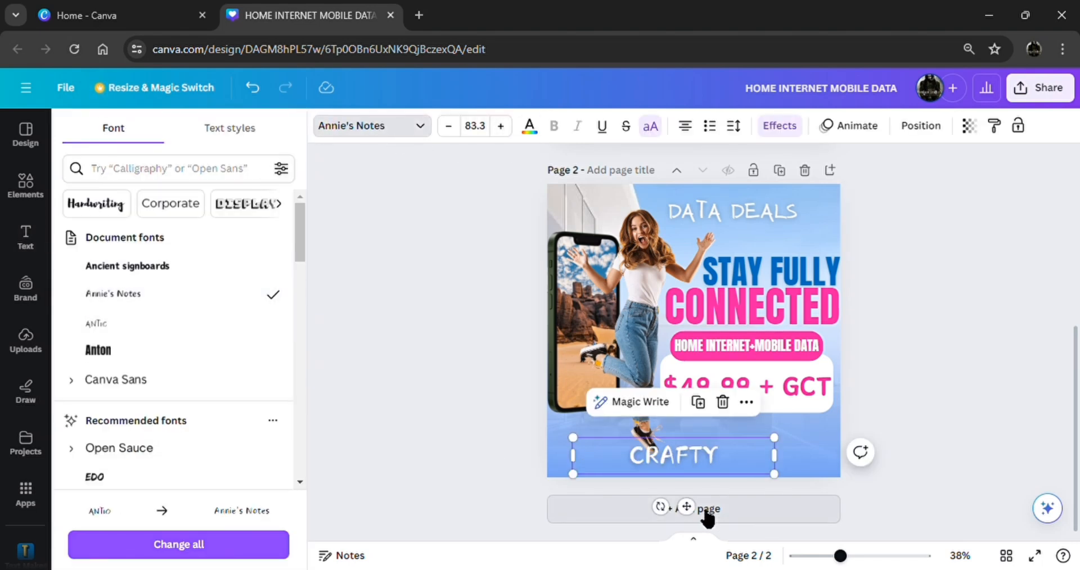
left_click_drag(707, 518, 622, 518)
left_click(413, 398)
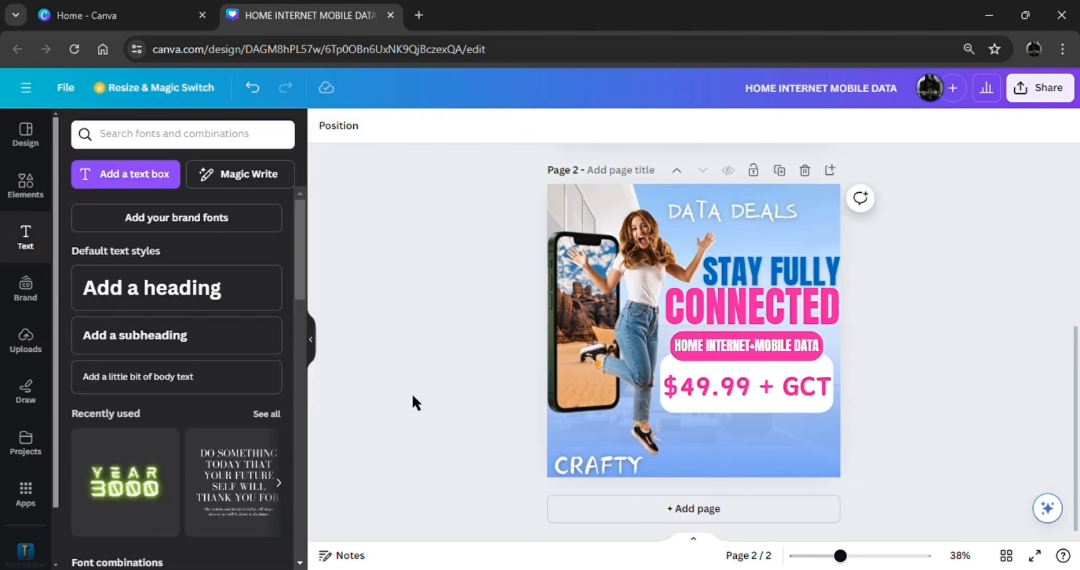